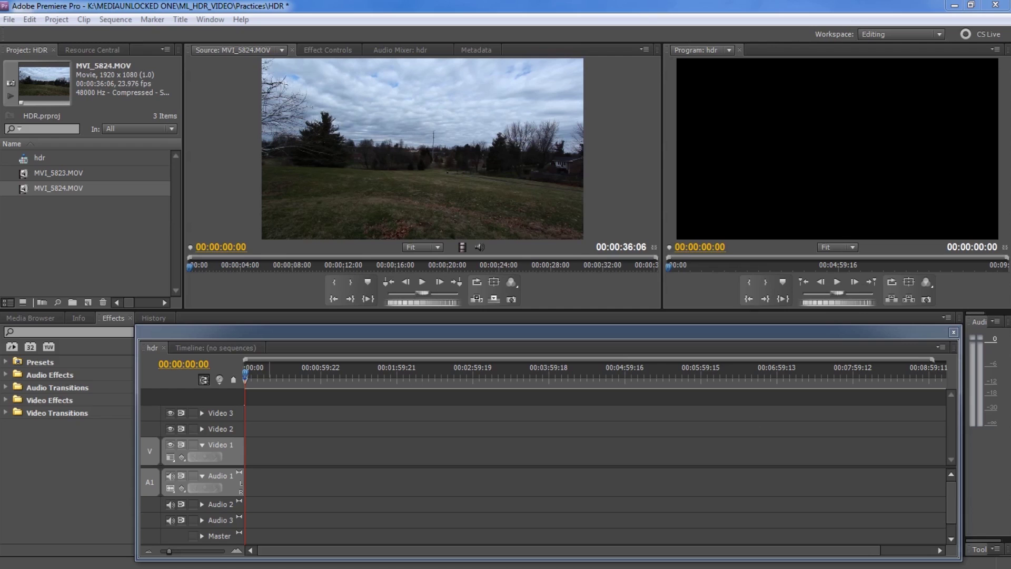
Place the MVI_5824.MOV clip at the start of the hdr sequence on Video 1 and Audio 1
double_click(22, 187)
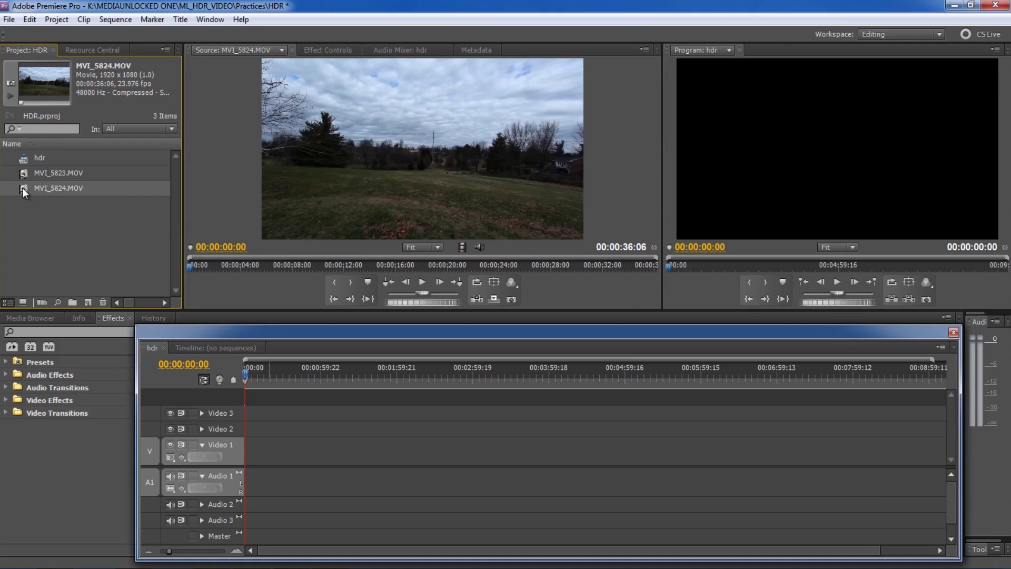
left_click_drag(390, 213, 247, 474)
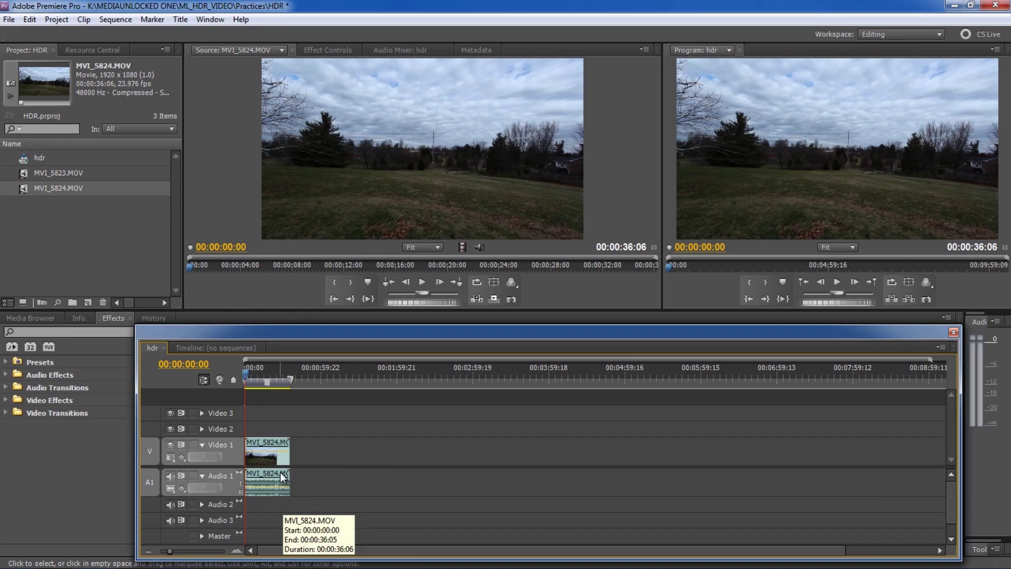
Replace the timeline clip with an After Effects composition, saving the project over HDR_2 in the Practices folder, and maximize the After Effects window
right_click(272, 453)
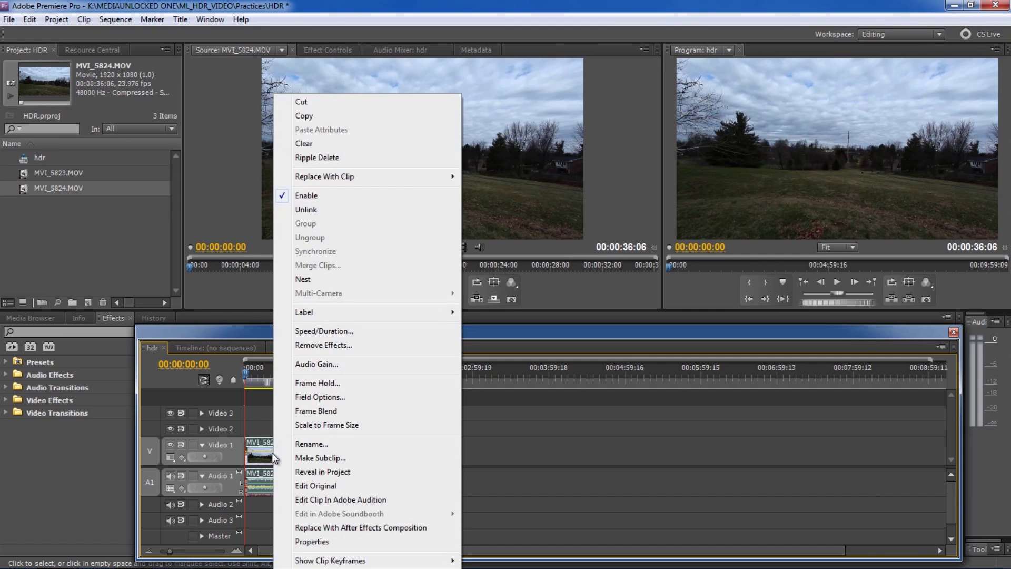
left_click(340, 528)
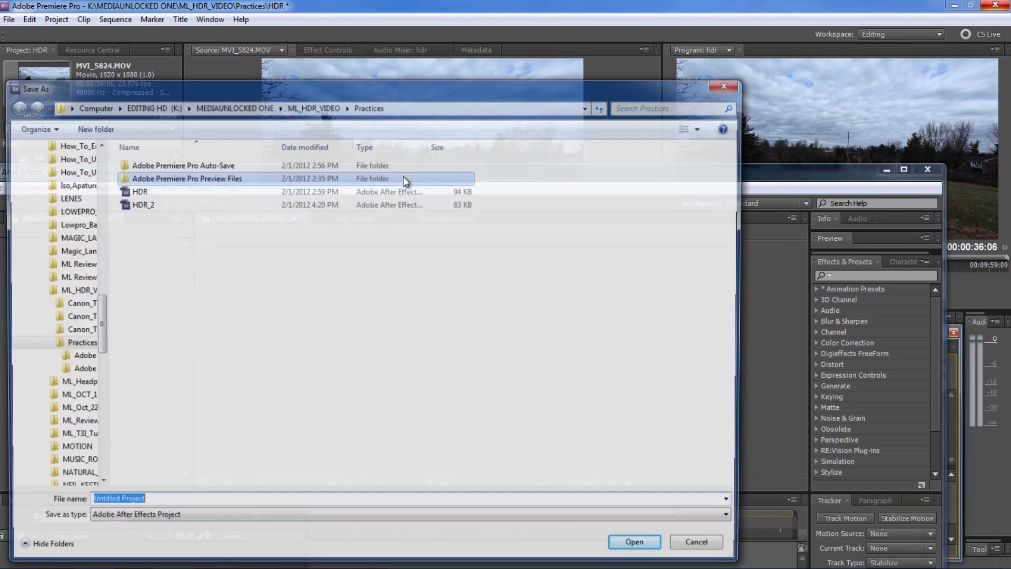
mouse_move(403, 176)
left_mouse_down()
mouse_move(417, 160)
mouse_move(404, 179)
left_mouse_up()
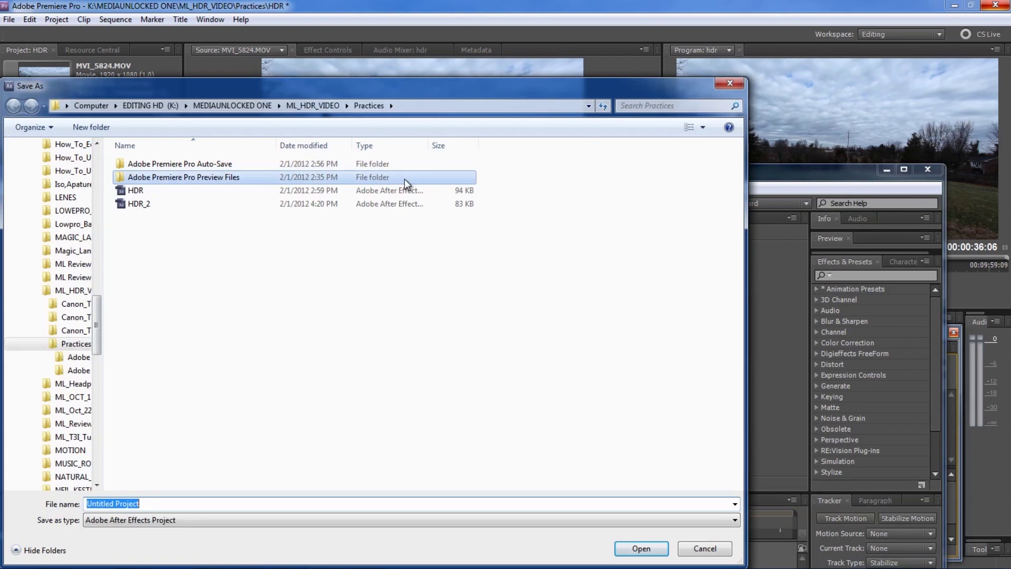
left_click(127, 204)
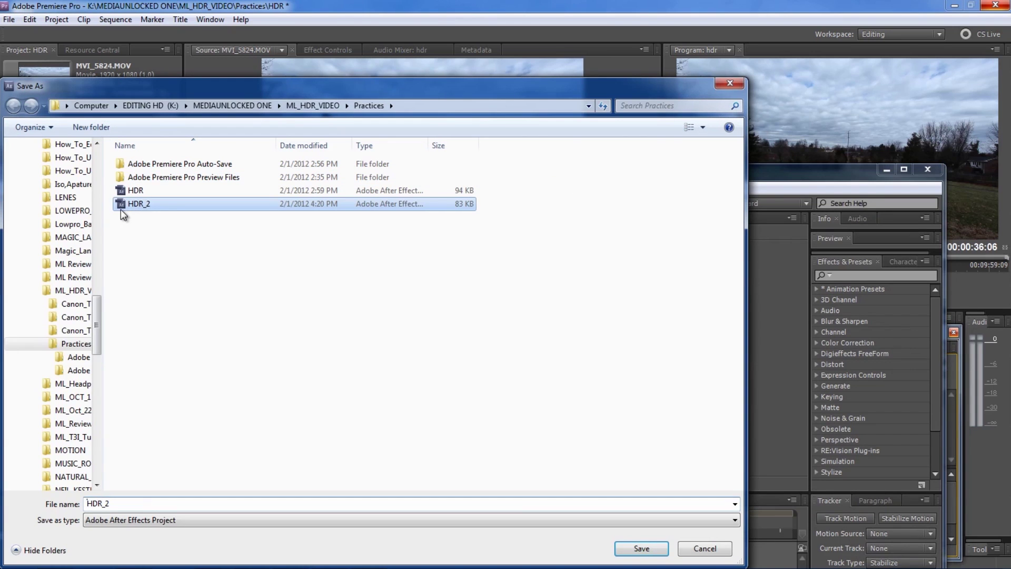
left_click(642, 547)
left_click(531, 295)
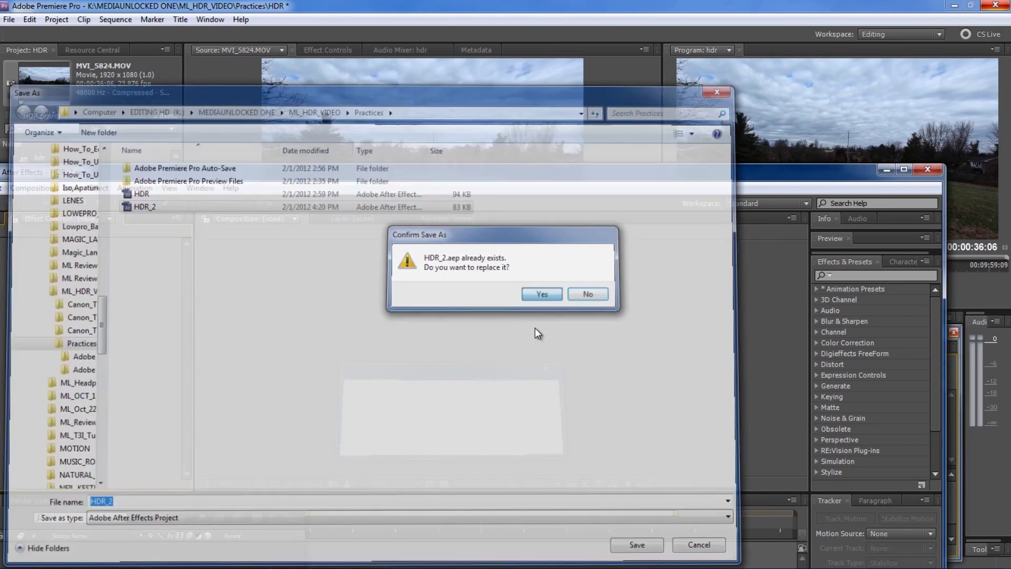
left_click_drag(278, 168, 327, 1)
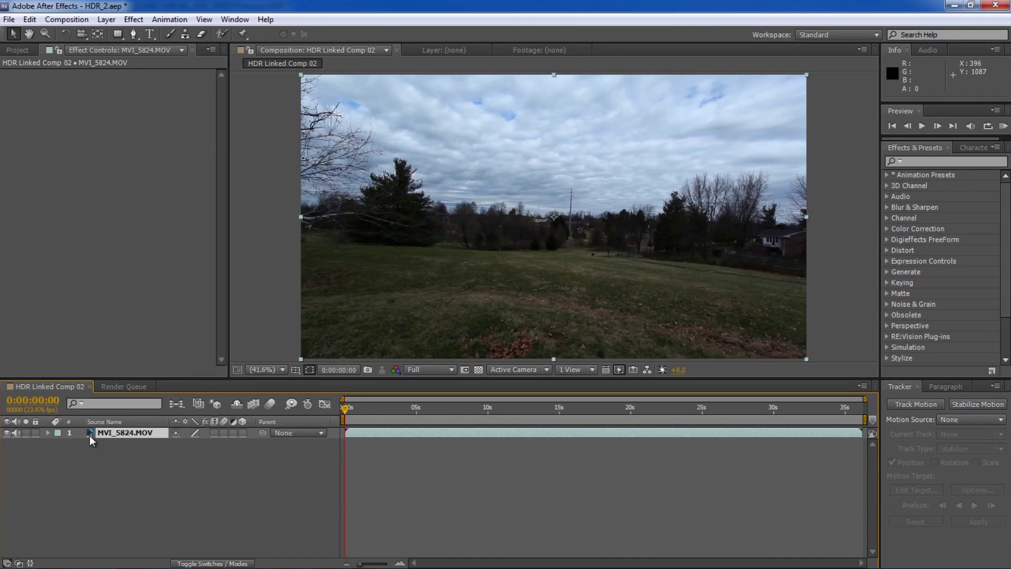
Duplicate the MVI_5824.MOV layer and time-stretch the upper copy with a stretch factor of 50
key("ctrl+d")
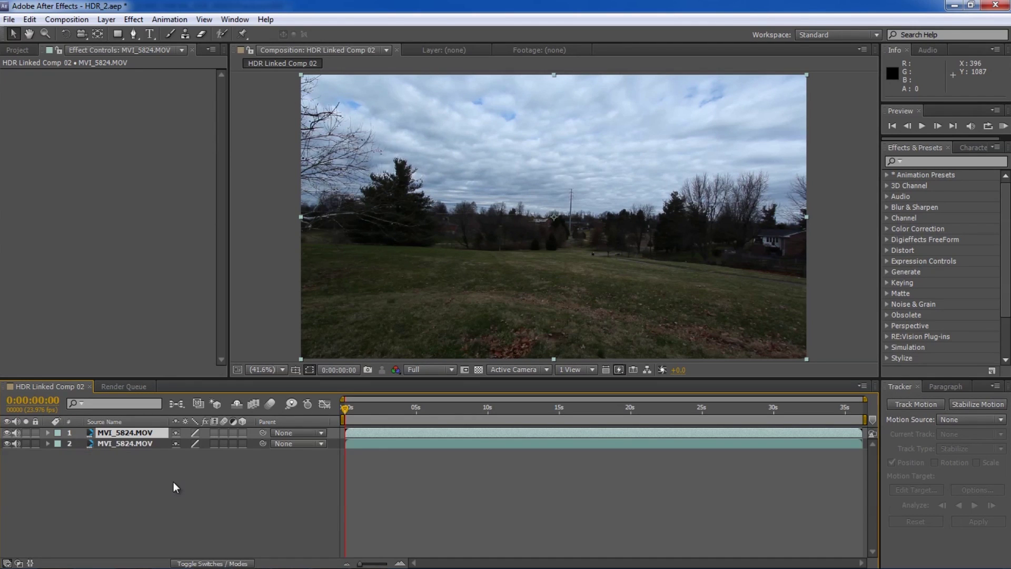
right_click(375, 431)
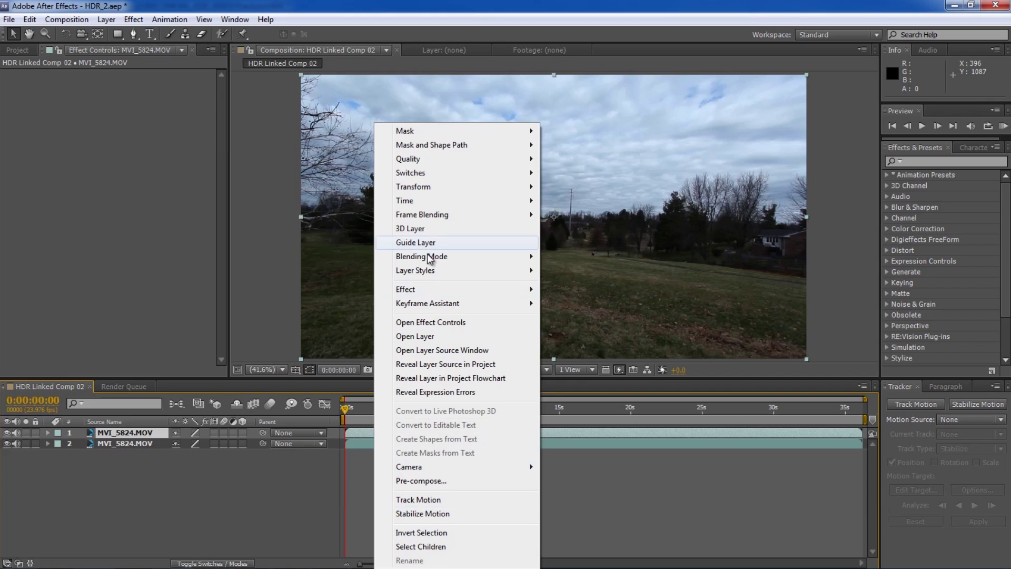
mouse_move(422, 202)
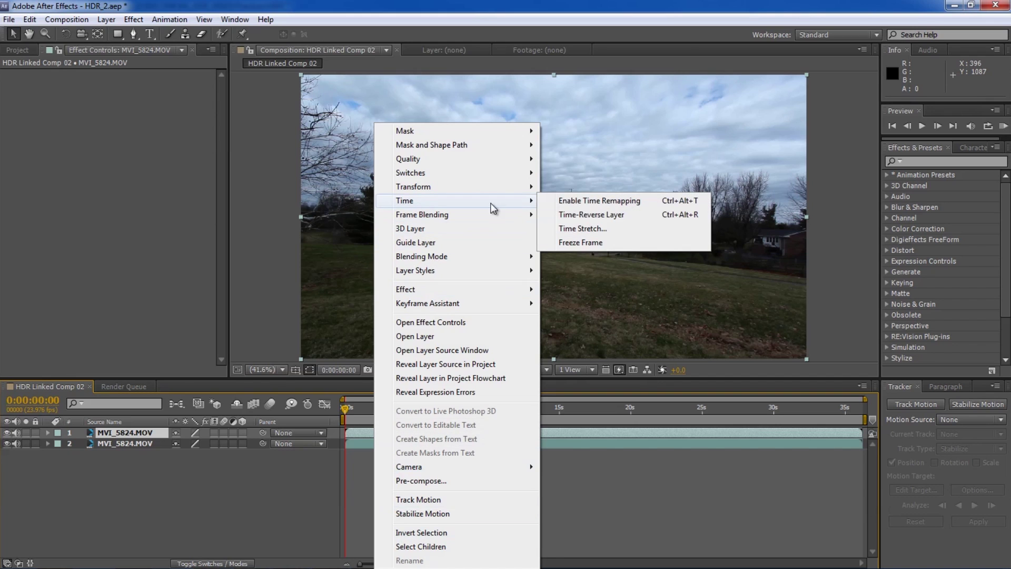
left_click(567, 228)
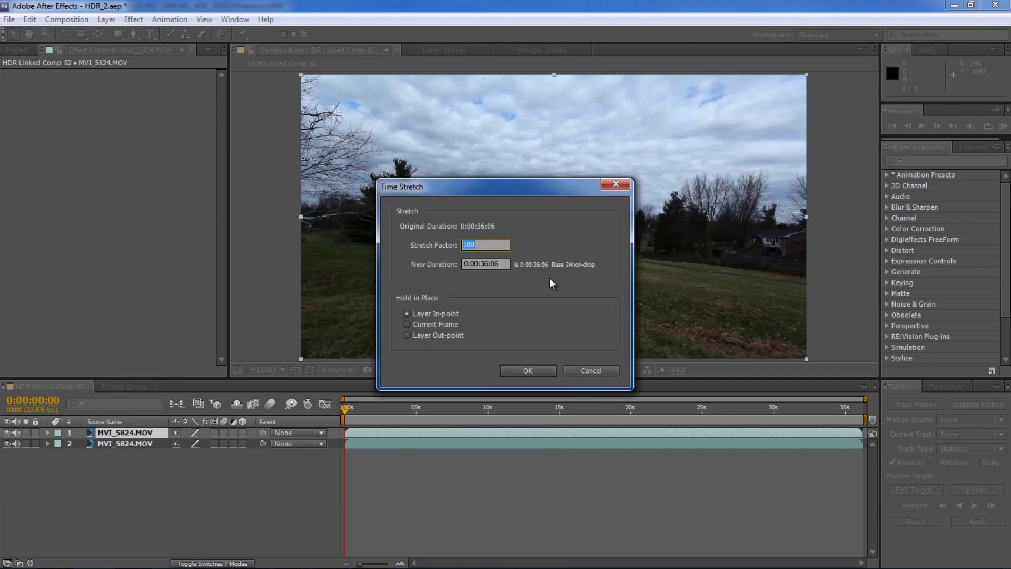
type("50")
key("Return")
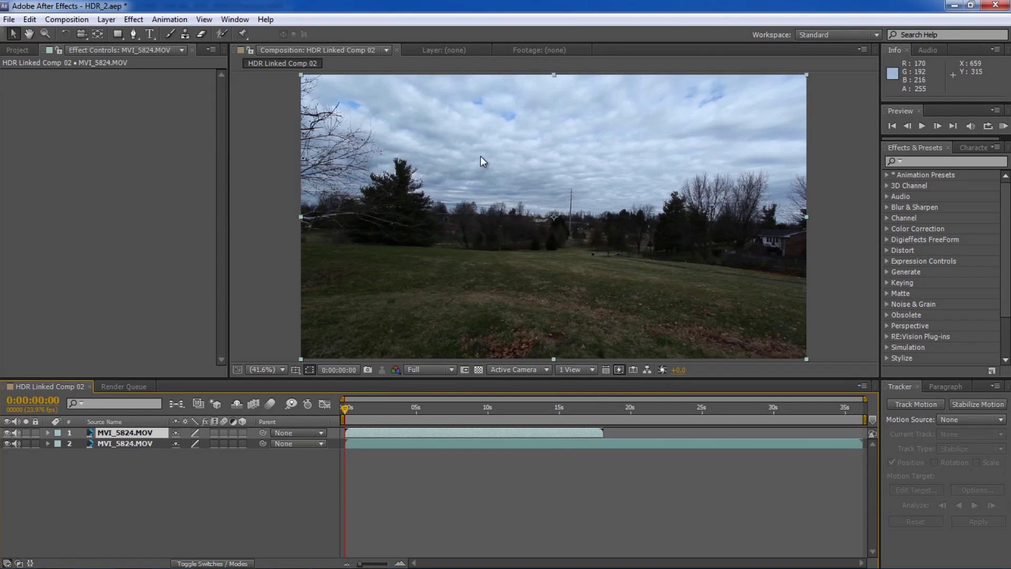
Trim one frame off the start of the lower MVI_5824.MOV layer so it begins at frame 1
mouse_move(359, 416)
left_mouse_down()
mouse_move(412, 410)
mouse_move(346, 424)
left_mouse_up()
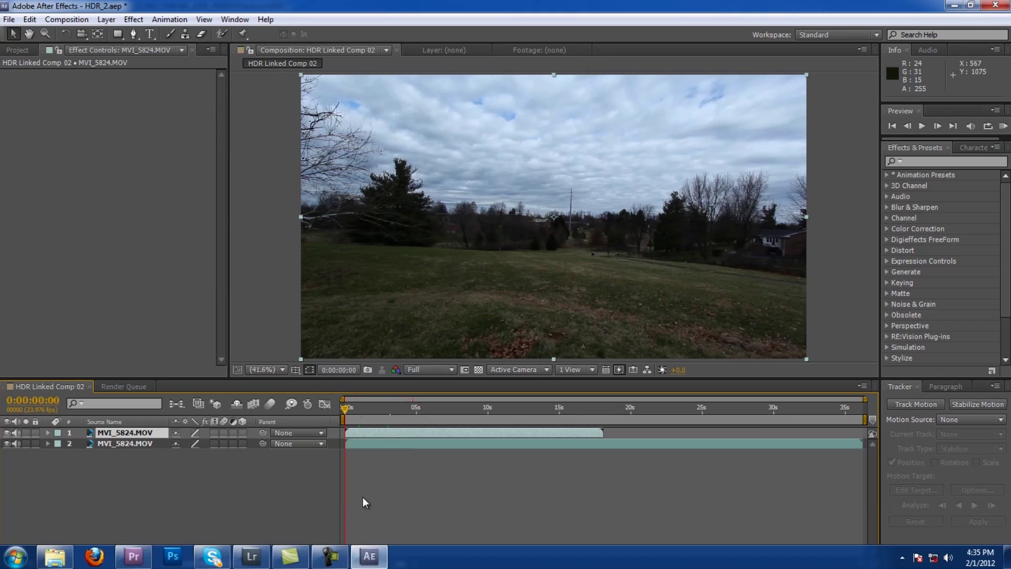
left_click_drag(360, 565, 397, 565)
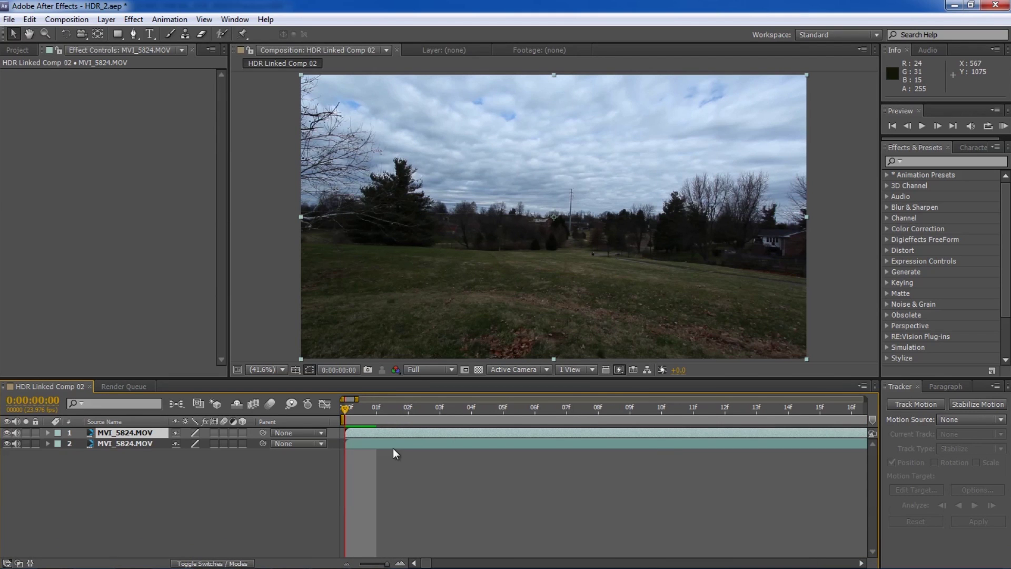
left_click(354, 443)
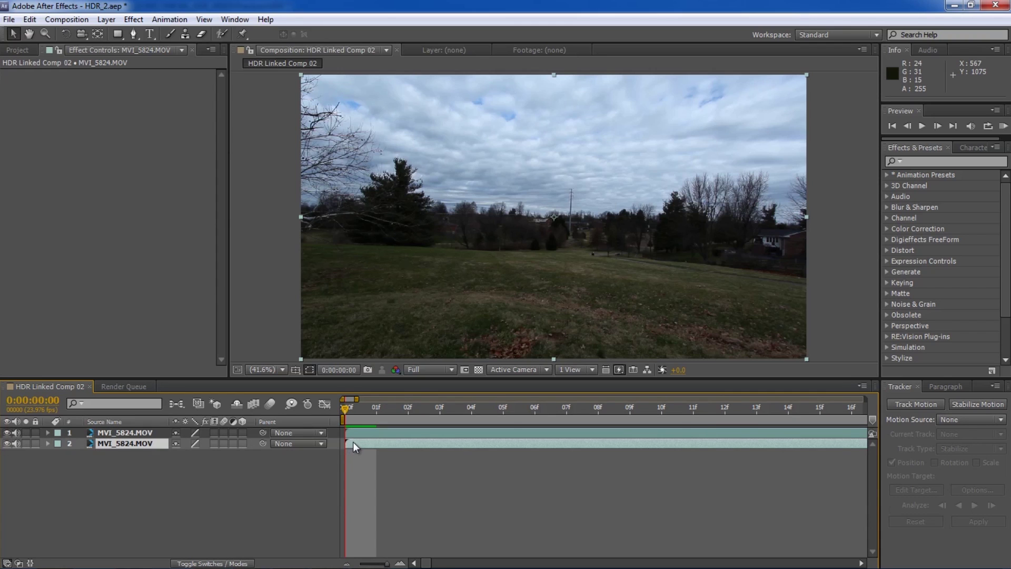
left_click_drag(354, 446, 373, 443)
Time-stretch the trimmed lower MVI_5824.MOV layer with a stretch factor of 50
right_click(387, 443)
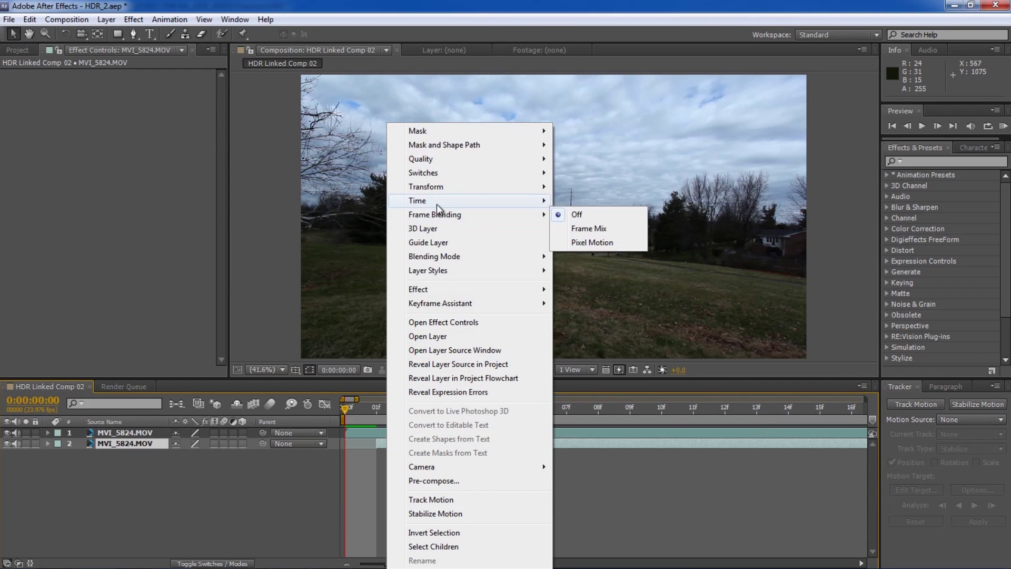
left_click(594, 228)
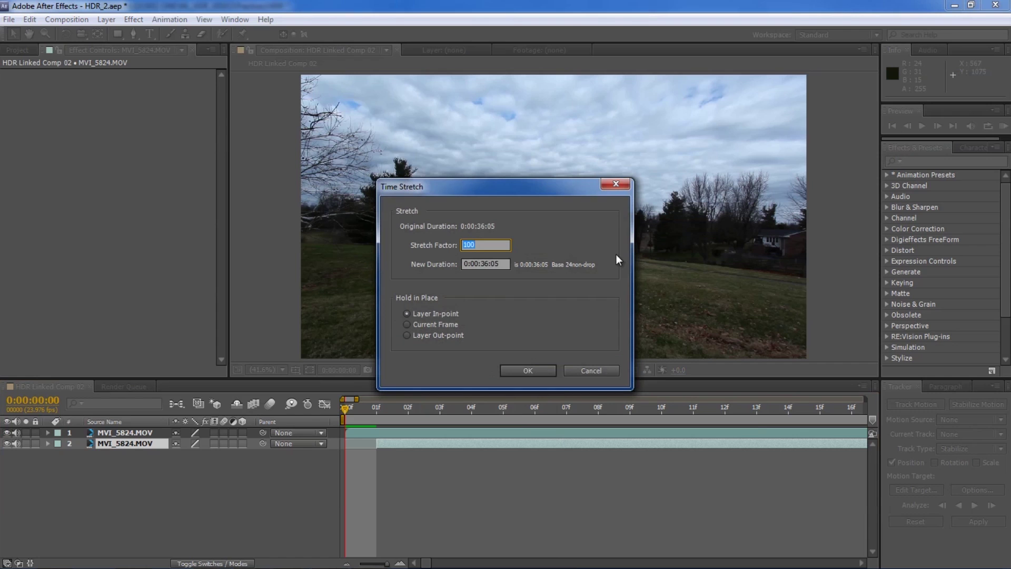
type("50")
key("Return")
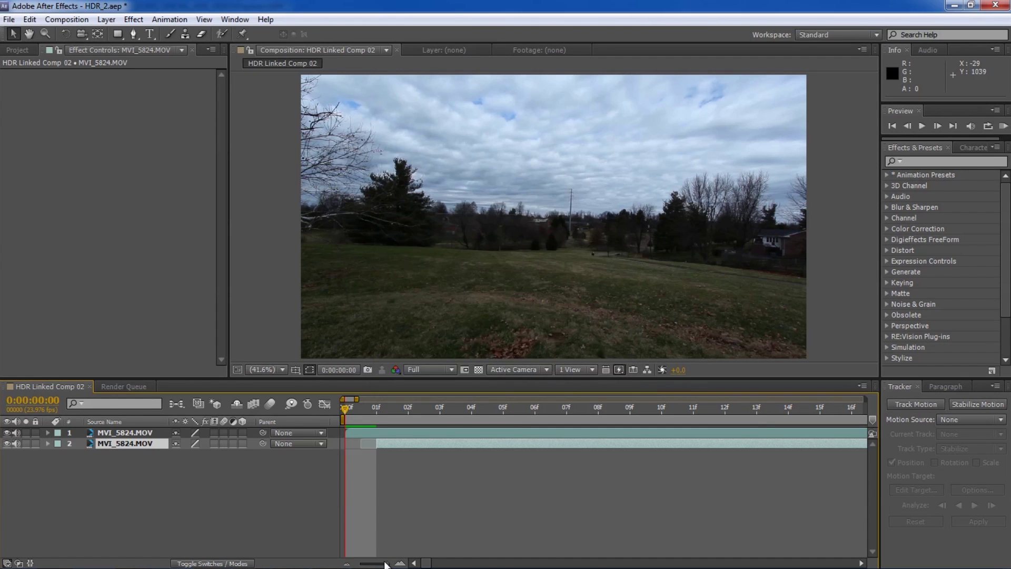
left_click_drag(386, 563, 354, 563)
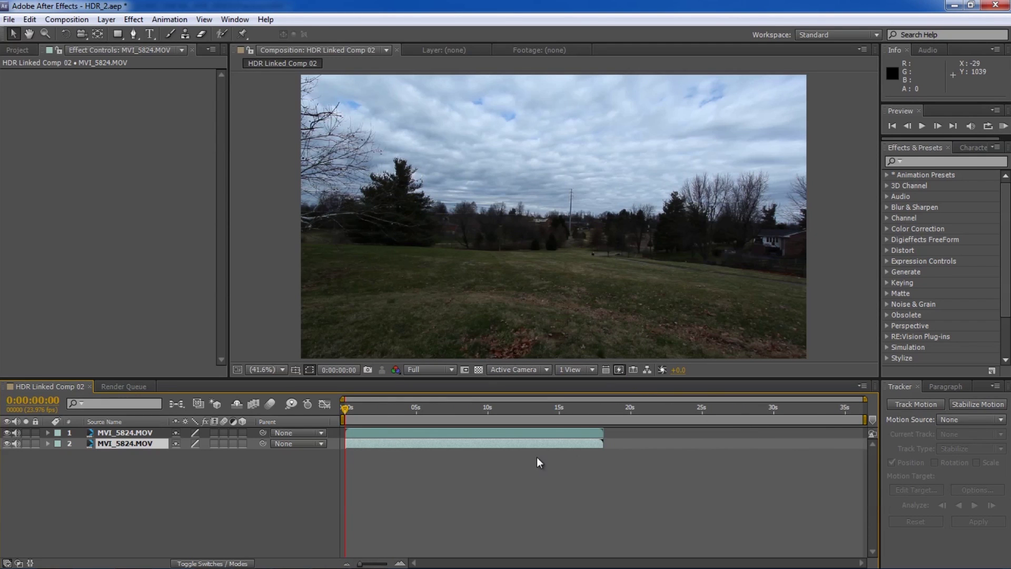
Compare the exposures of the upper and lower MVI_5824.MOV layers in the layer viewer near the start
double_click(398, 432)
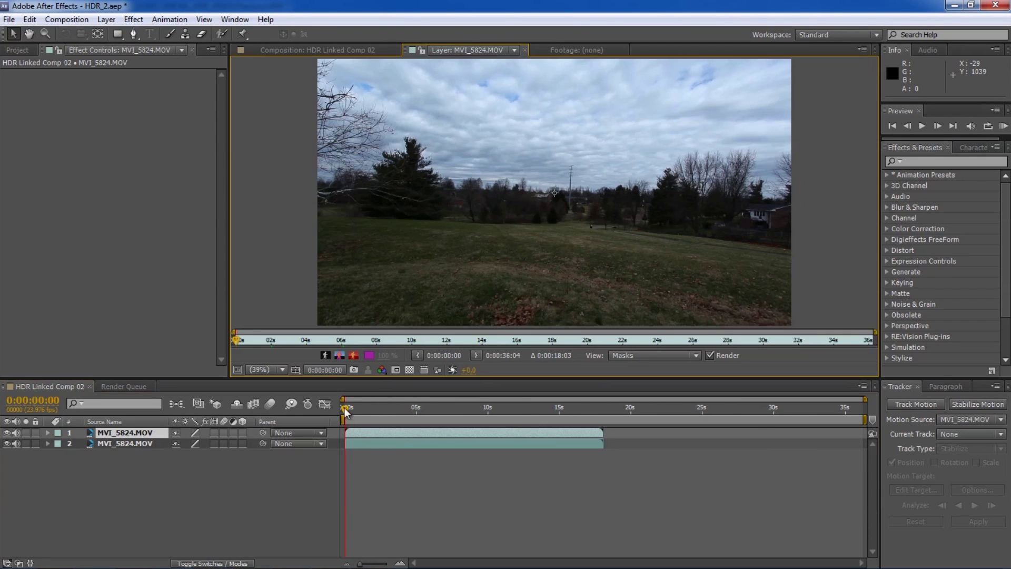
mouse_move(345, 408)
left_mouse_down()
mouse_move(462, 411)
mouse_move(340, 427)
left_mouse_up()
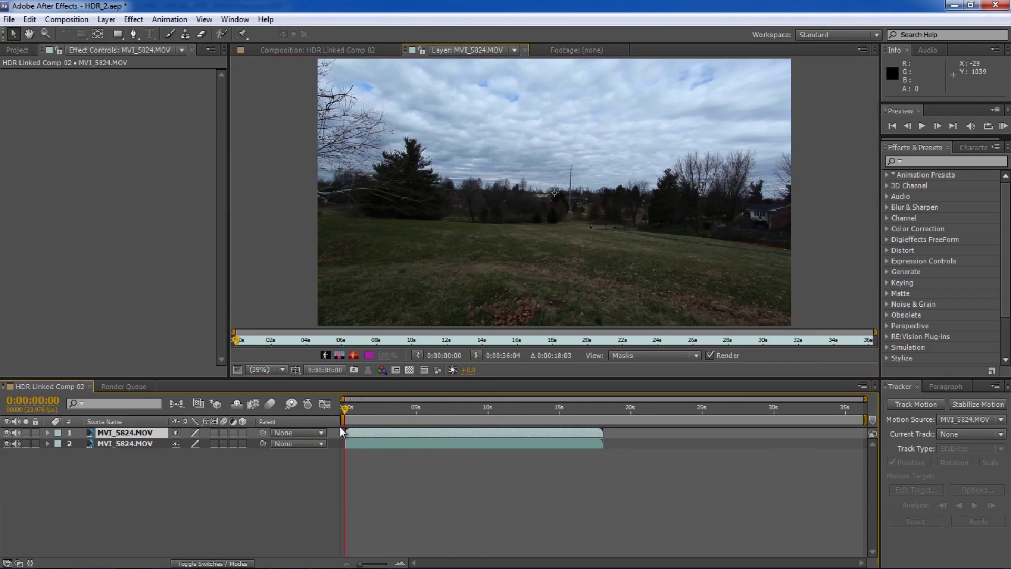
left_click(360, 444)
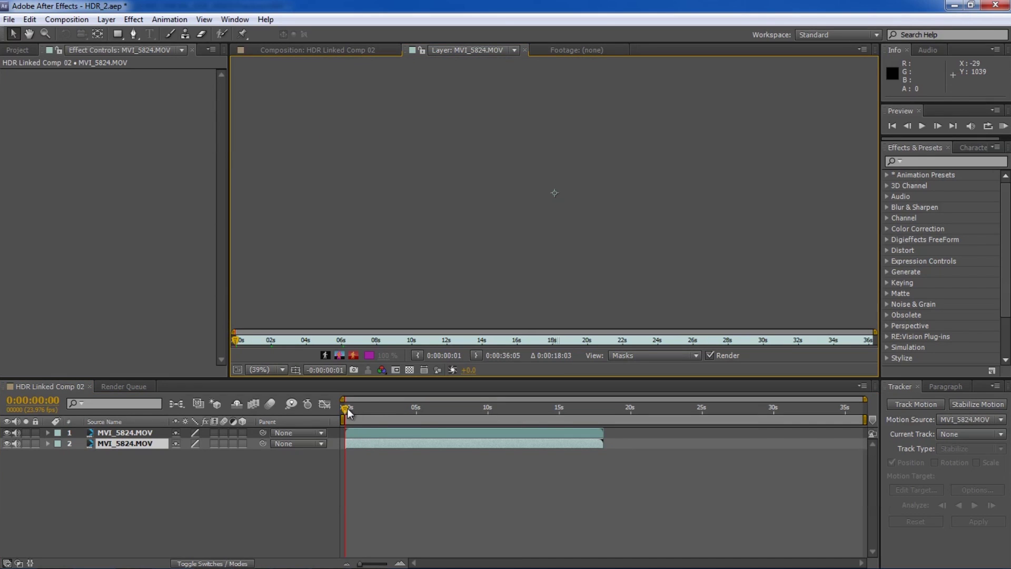
left_click_drag(347, 409, 350, 432)
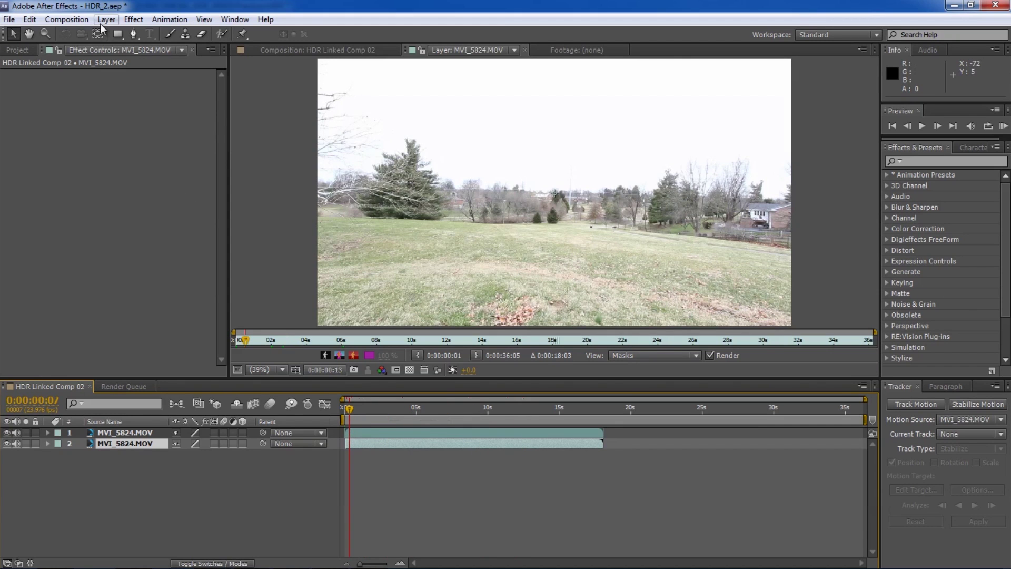
Search the effects for "luma" and apply Luma Key to the upper MVI_5824.MOV layer
left_click(18, 49)
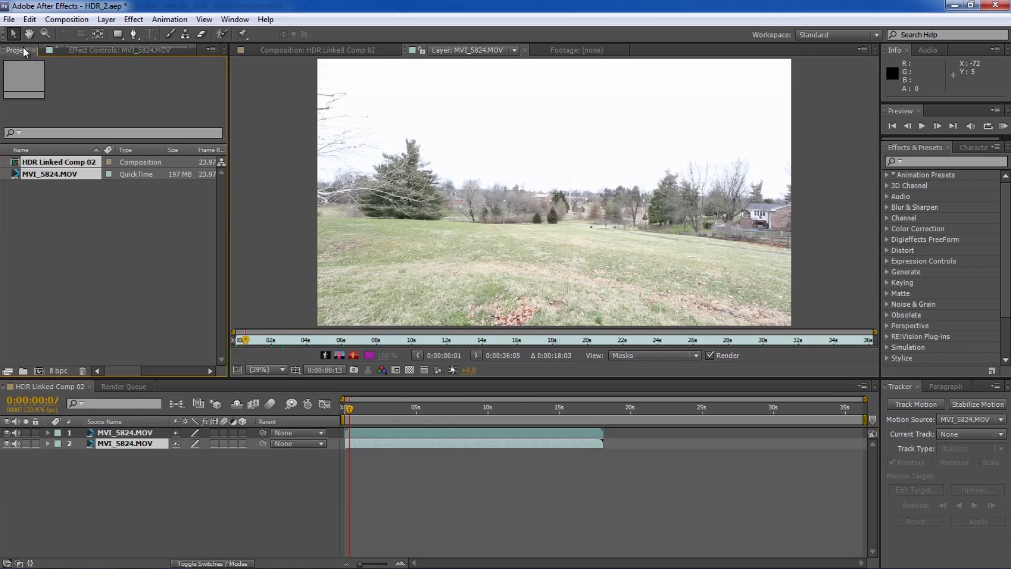
left_click(920, 161)
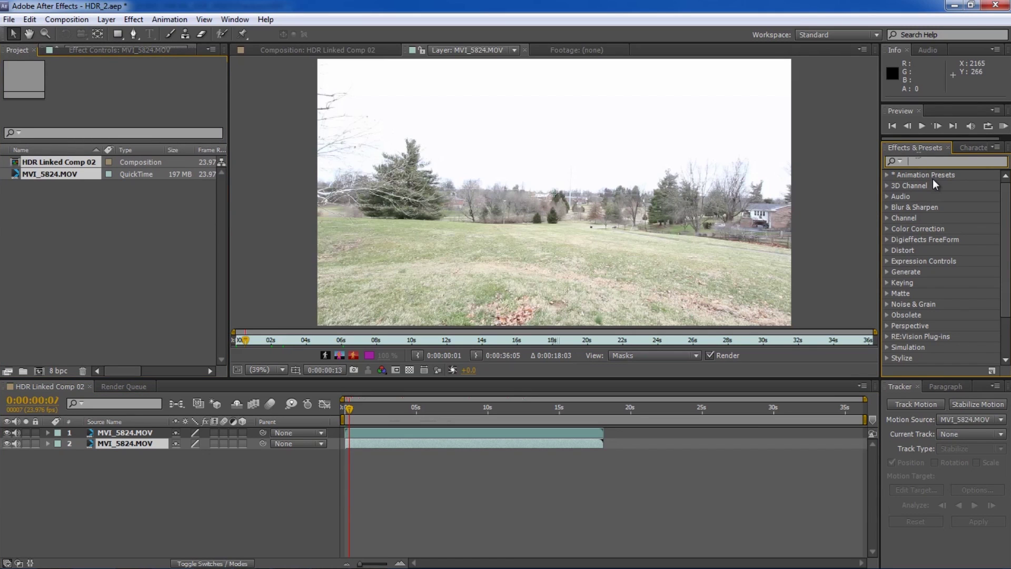
type("luma")
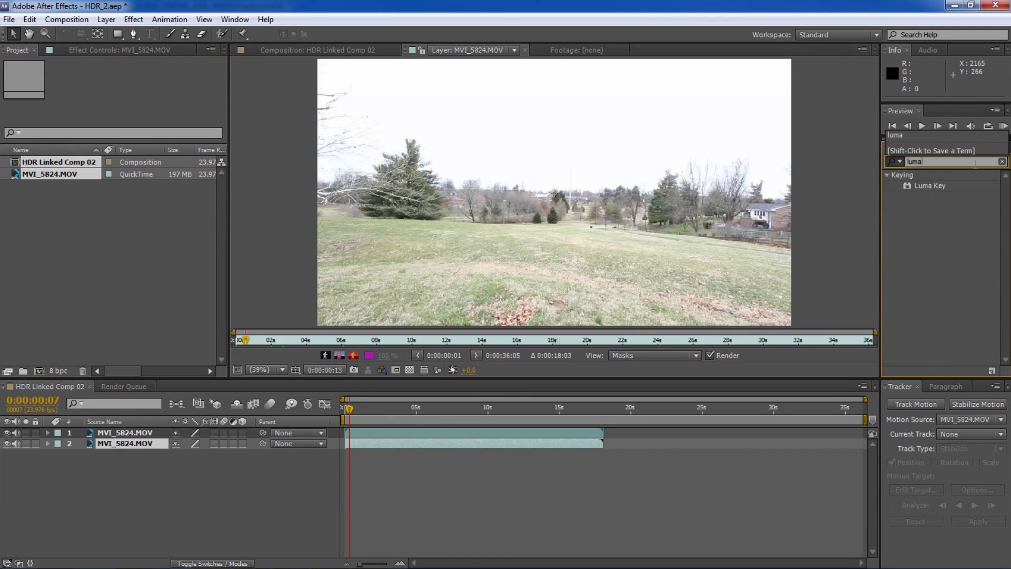
left_click_drag(908, 185, 539, 429)
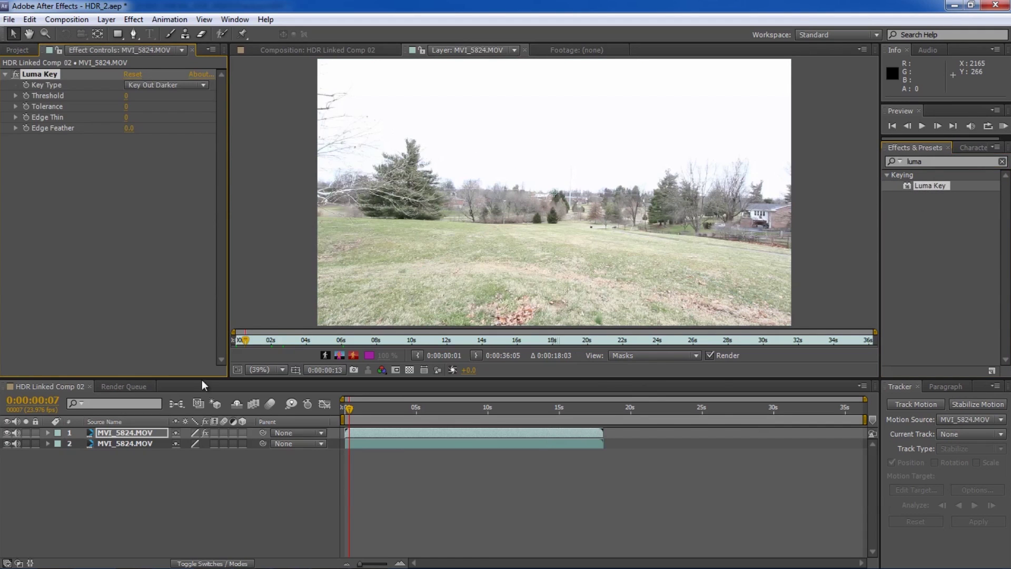
Open the HDR Linked Comp 02 composition in the viewer to show both layers combined
left_click(17, 50)
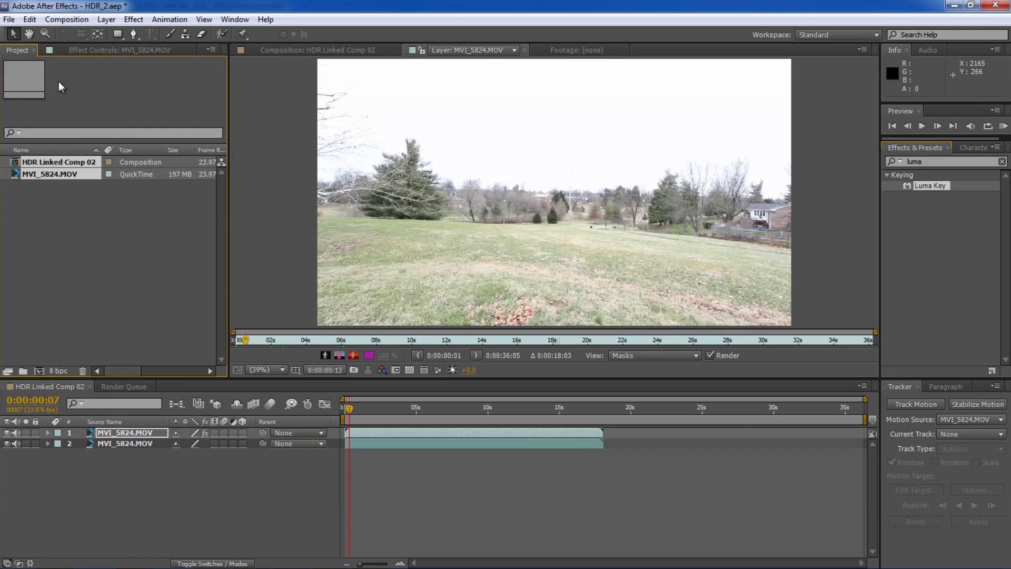
left_click(58, 227)
left_click(14, 164)
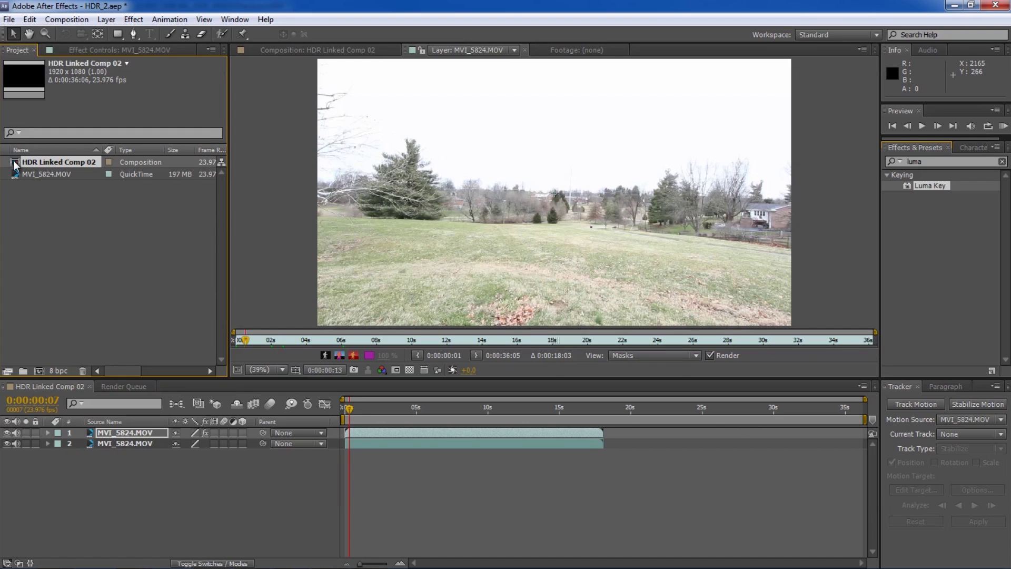
double_click(14, 164)
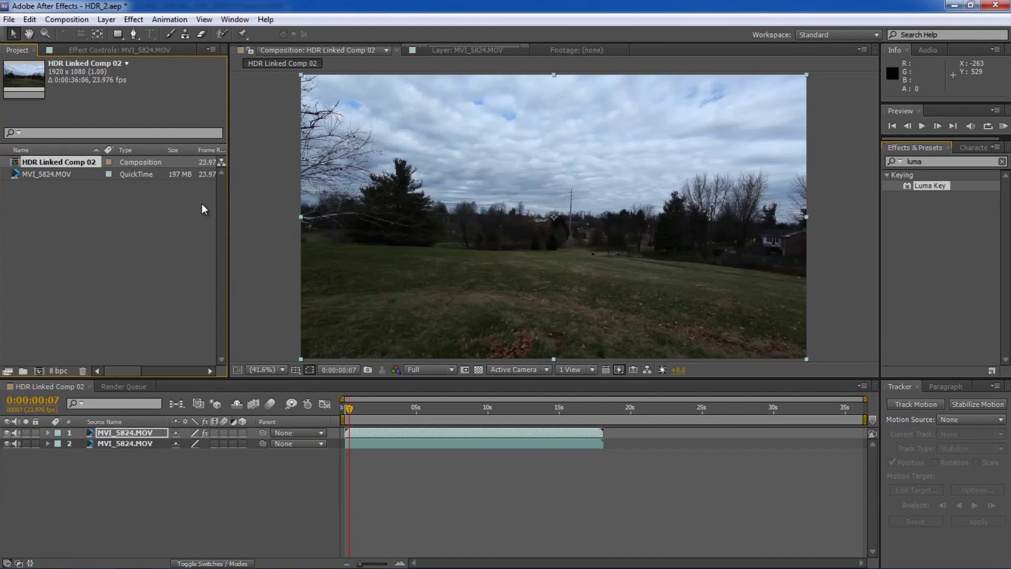
Adjust the upper layer's Luma Key threshold to about 75 with the key type Key Out Darker
left_click(84, 50)
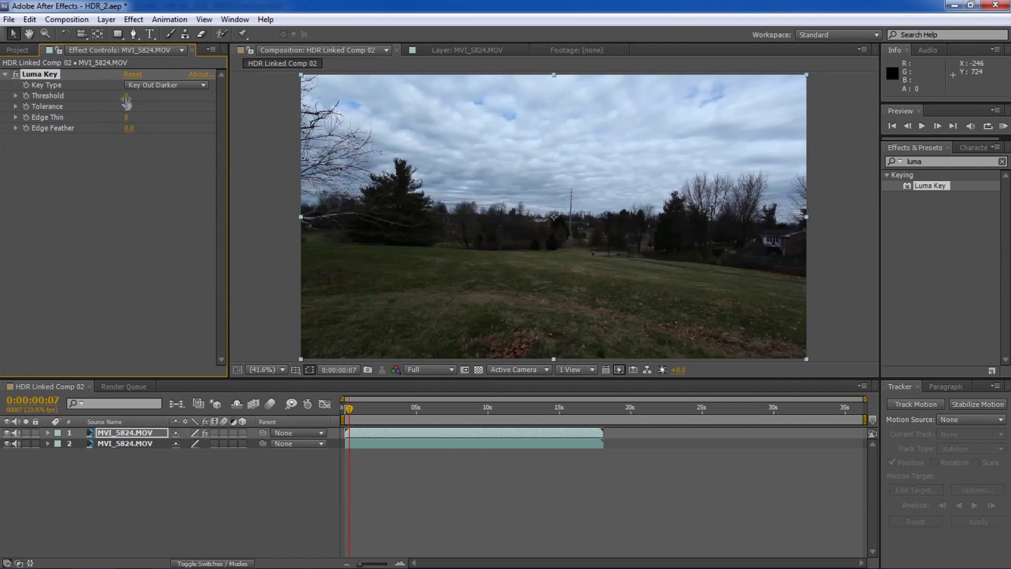
left_click_drag(126, 97, 150, 101)
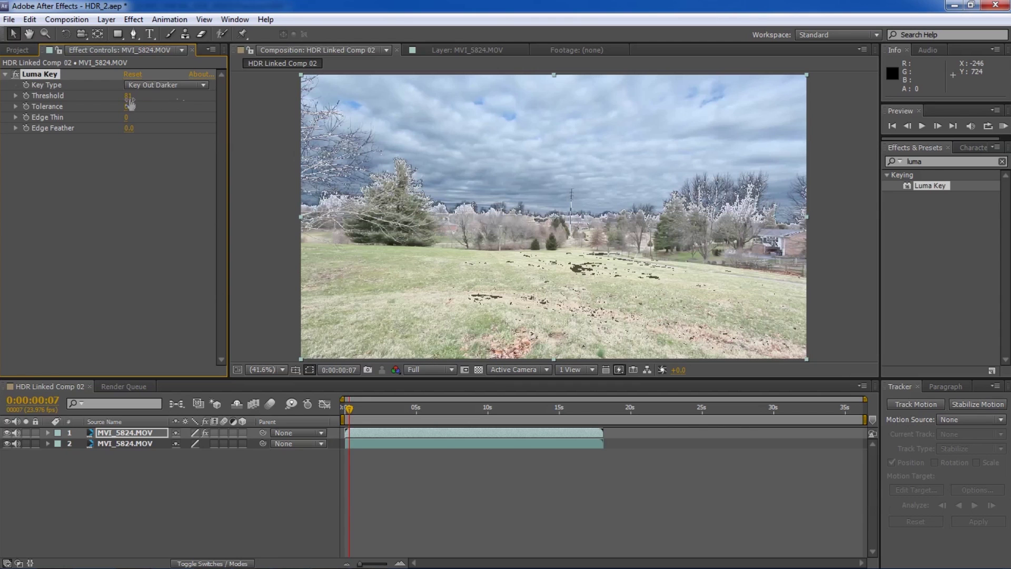
left_click_drag(130, 100, 142, 101)
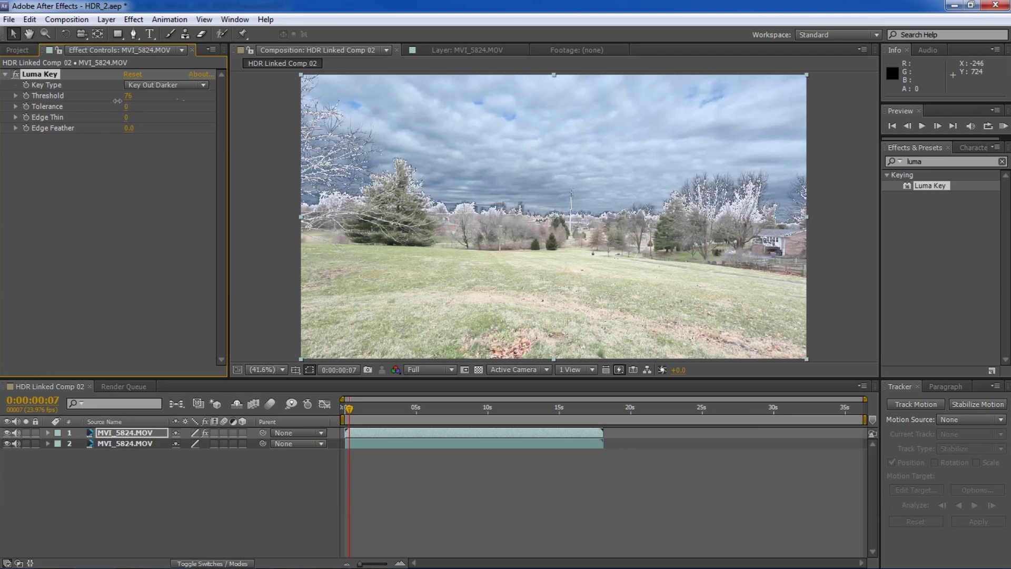
left_click_drag(117, 101, 120, 108)
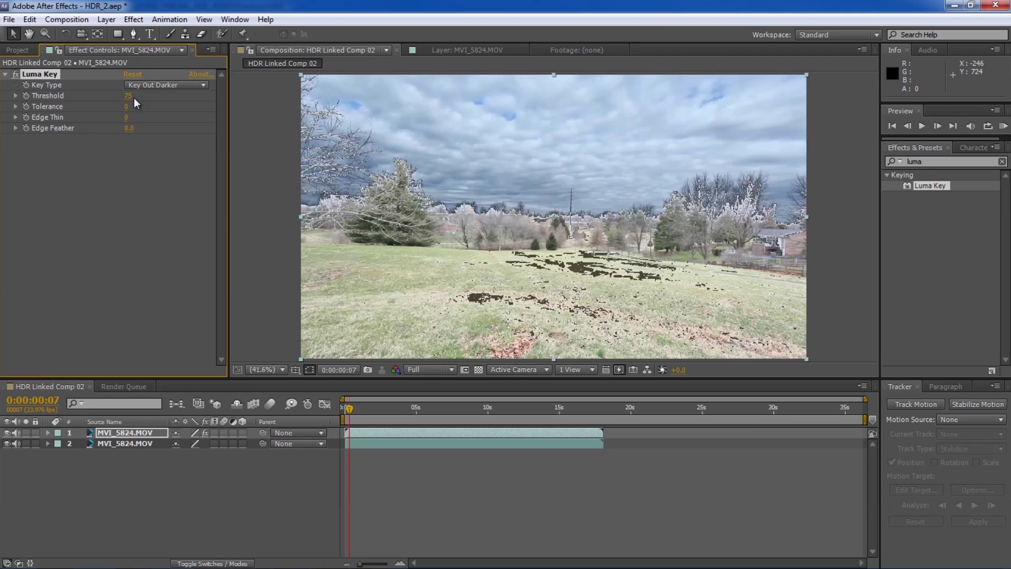
Refine the upper layer's Luma Key with threshold 82, edge thin 5 and edge feather 100
left_click_drag(129, 129, 274, 140)
left_click_drag(403, 153, 849, 186)
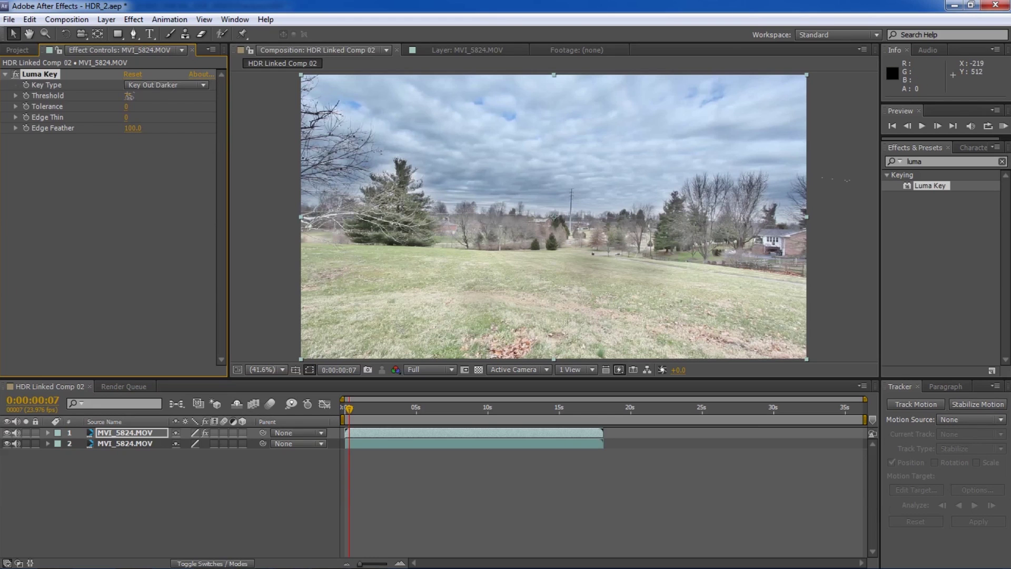
left_click_drag(124, 101, 140, 104)
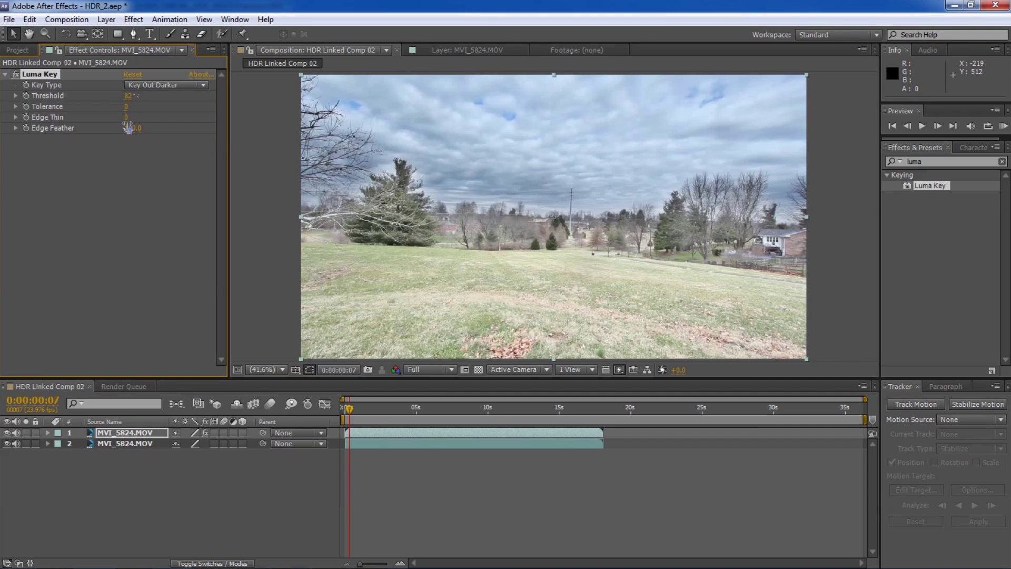
left_click_drag(126, 117, 150, 121)
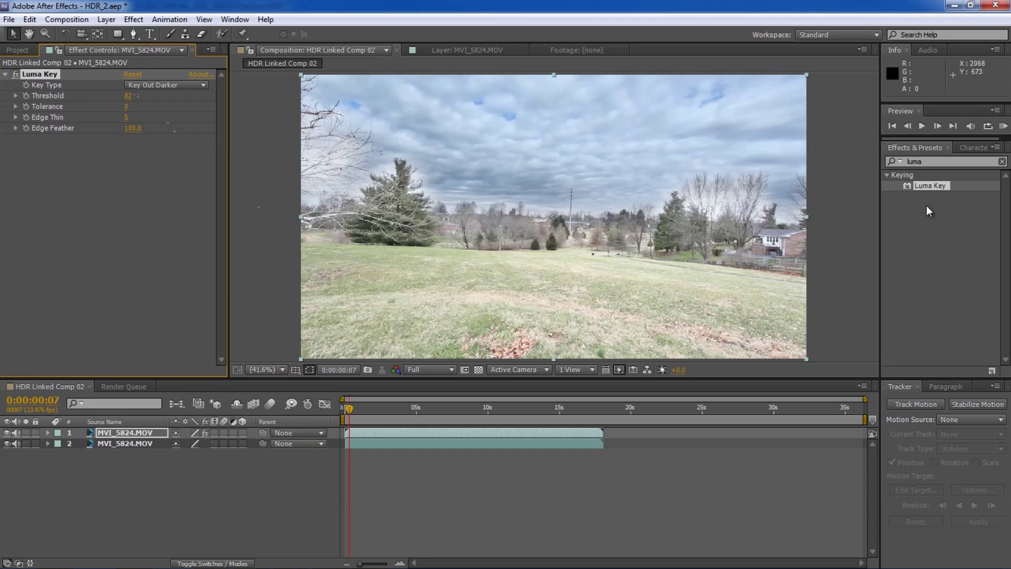
Clear the effects search and apply Brightness & Contrast from Color Correction to the lower MVI_5824.MOV layer
left_click(1003, 162)
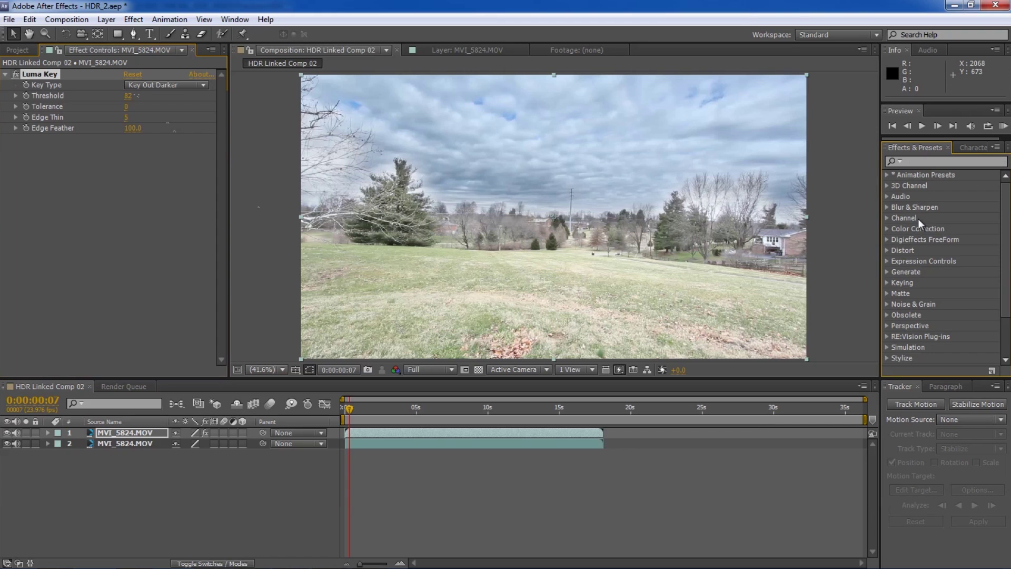
left_click(887, 227)
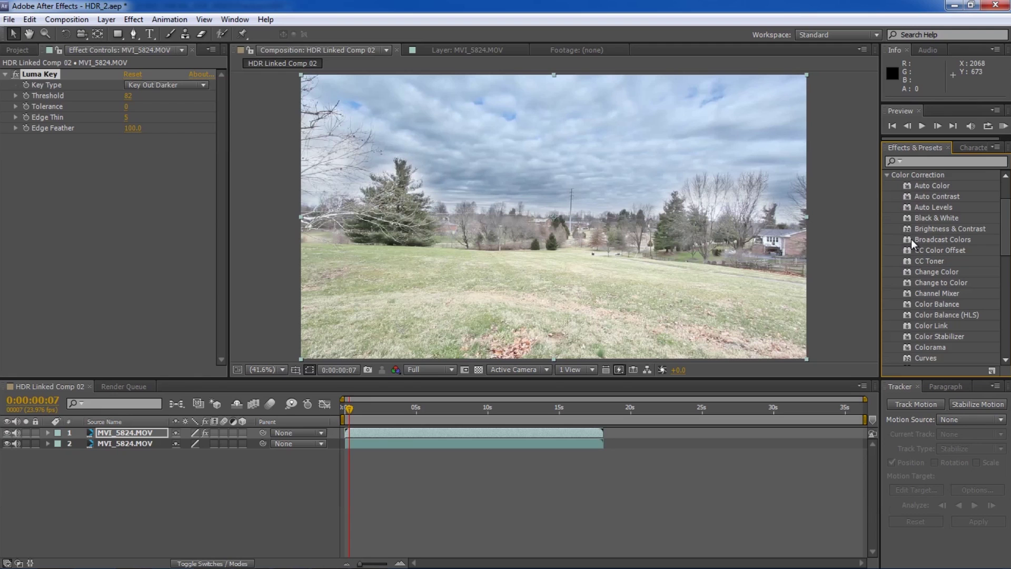
left_click_drag(904, 229, 474, 442)
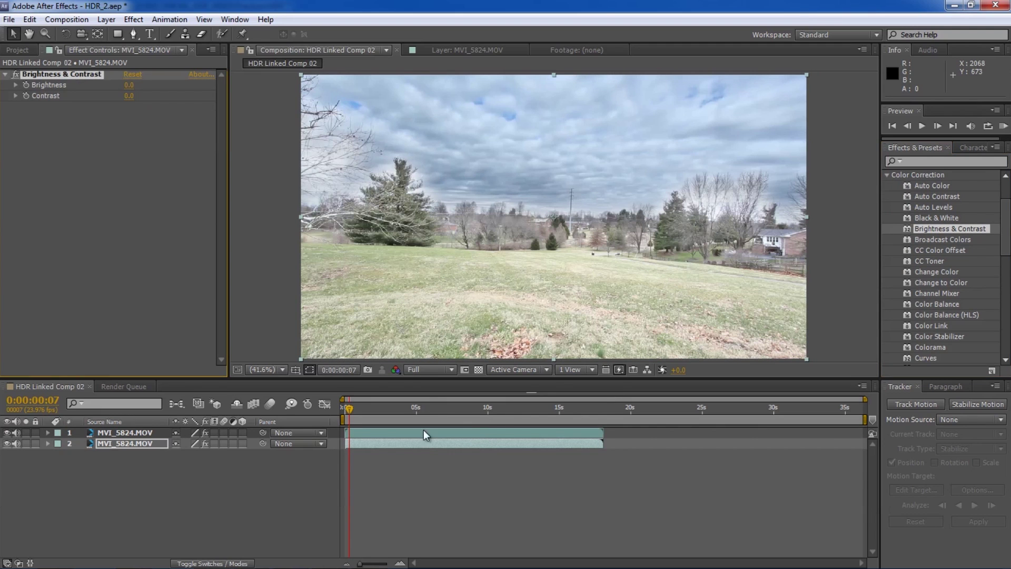
Check the lower layer on its own, reopen HDR Linked Comp 02 and play its opening second
double_click(415, 444)
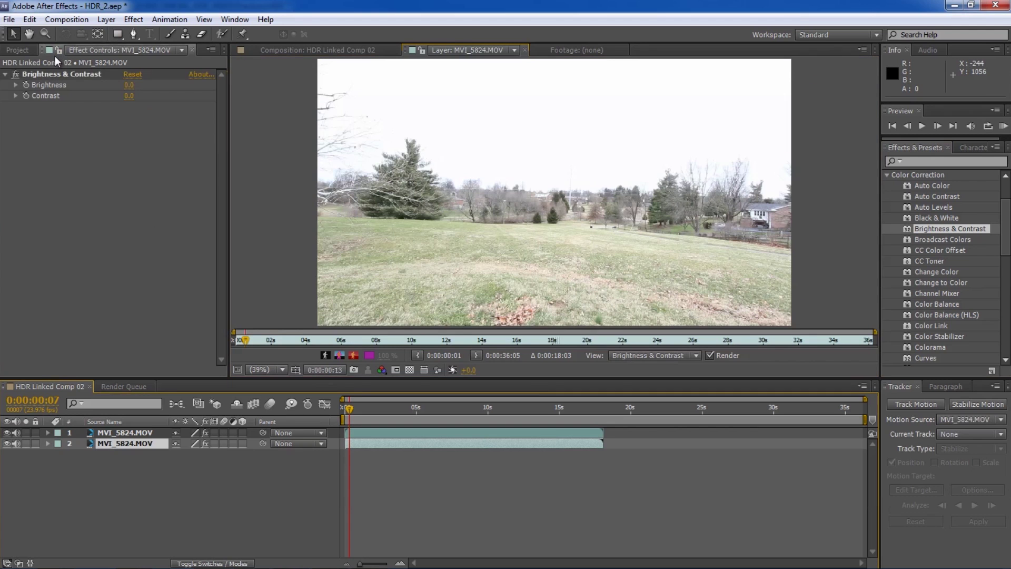
left_click(18, 50)
double_click(18, 162)
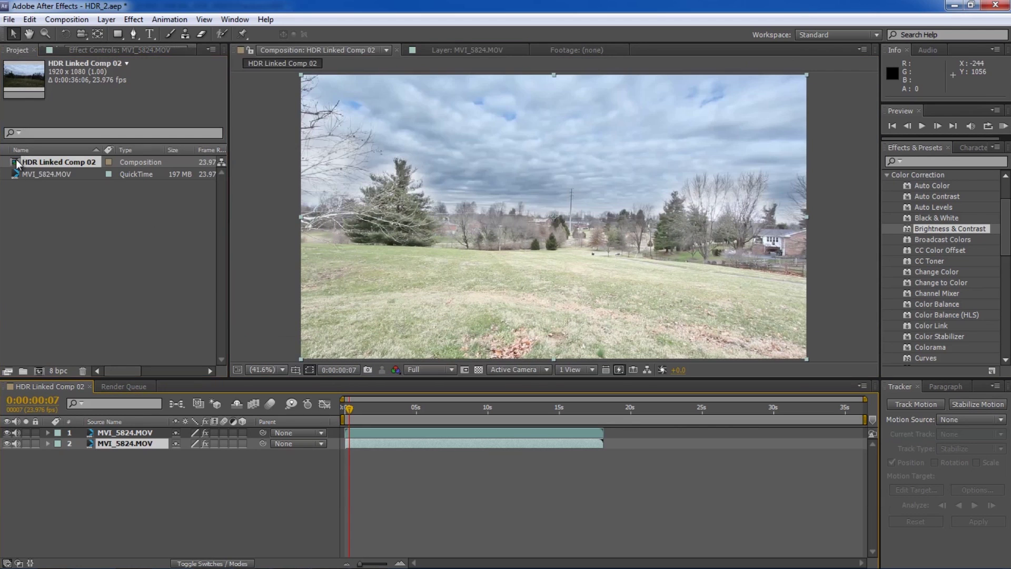
key("space")
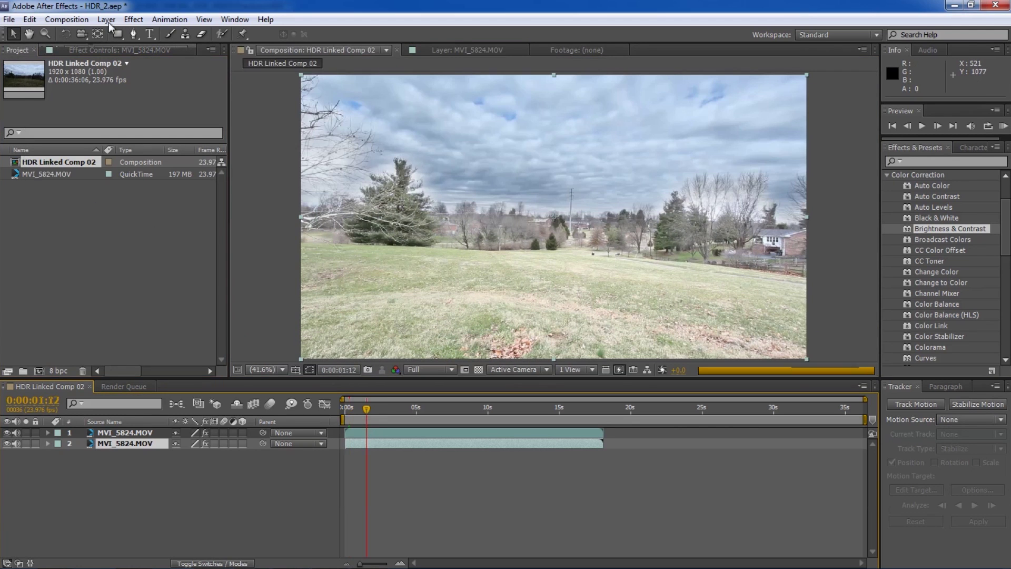
Set the lower layer's Brightness & Contrast to brightness -81 and contrast 33
key("ctrl+alt+shift+e")
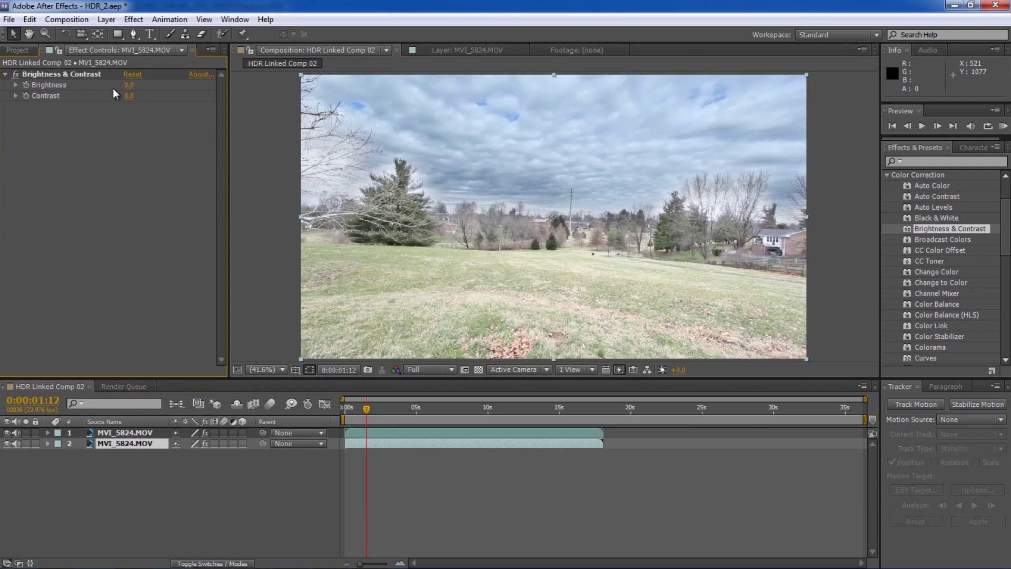
left_click_drag(129, 85, 156, 103)
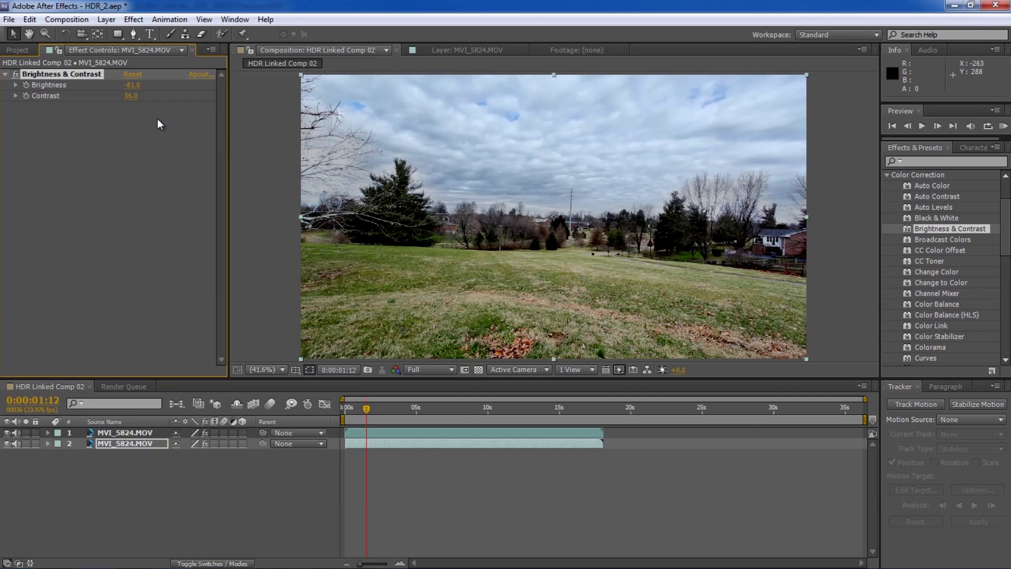
left_click_drag(135, 101, 138, 102)
left_click_drag(131, 96, 132, 120)
Apply Levels to the lower MVI_5824.MOV layer and raise its input black to about 40
scroll(924, 342, "down", 3)
left_click_drag(909, 337, 545, 450)
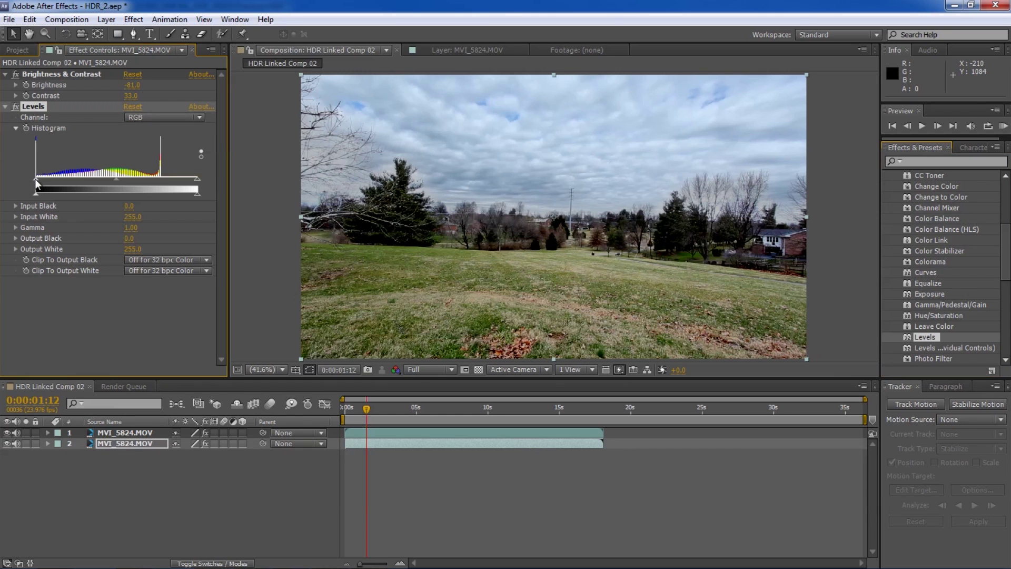
left_click_drag(37, 178, 66, 177)
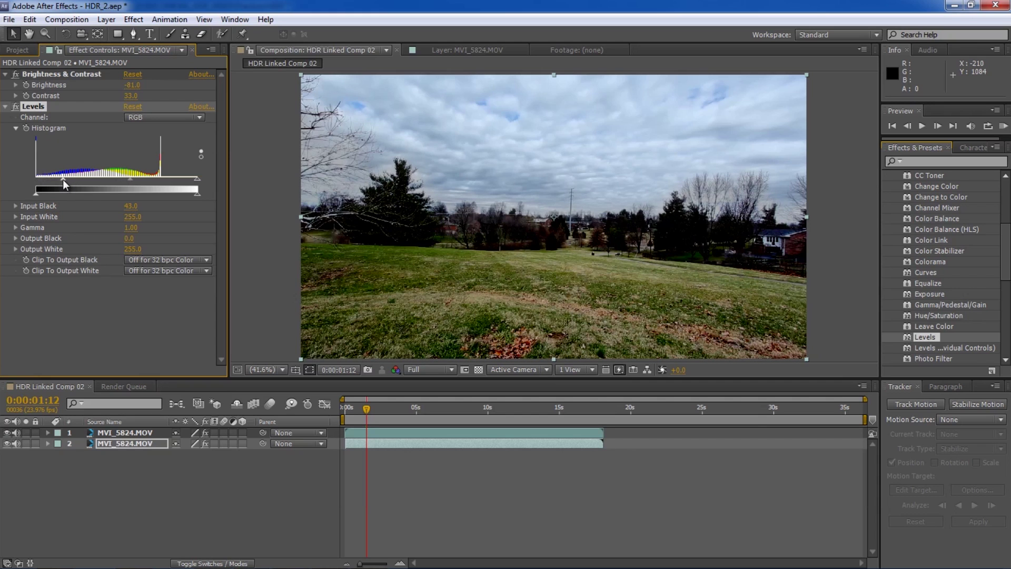
left_click_drag(62, 179, 60, 178)
Apply Levels to the upper MVI_5824.MOV layer and show its effect settings beside the HDR Linked Comp 02 view
left_click_drag(908, 337, 535, 432)
double_click(520, 432)
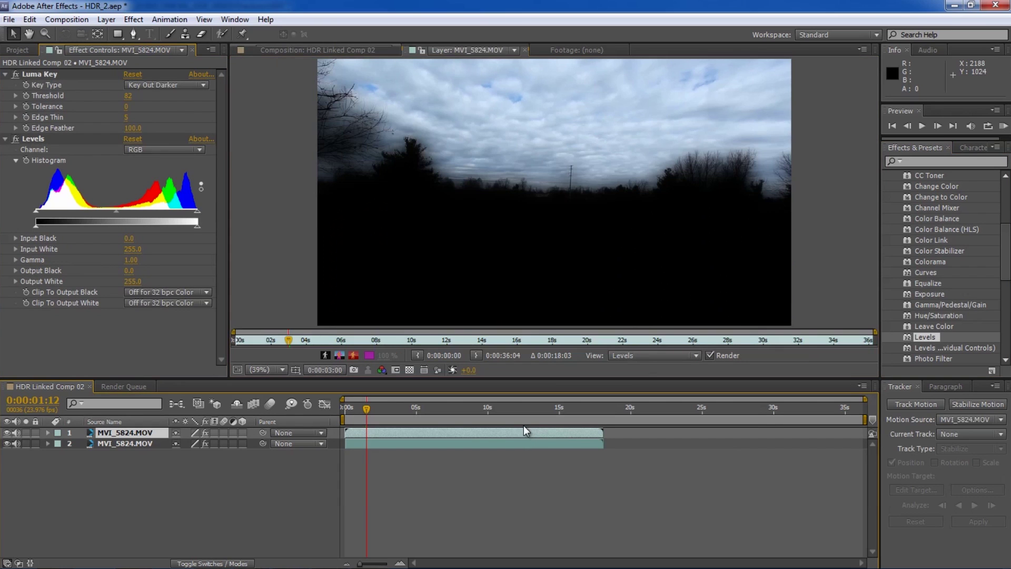
left_click(18, 50)
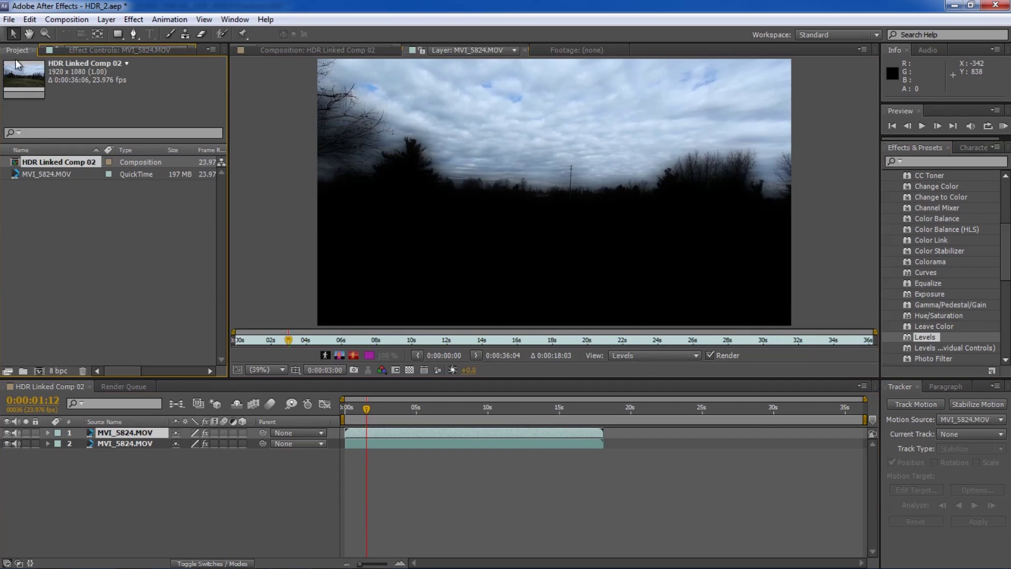
double_click(17, 164)
left_click(94, 51)
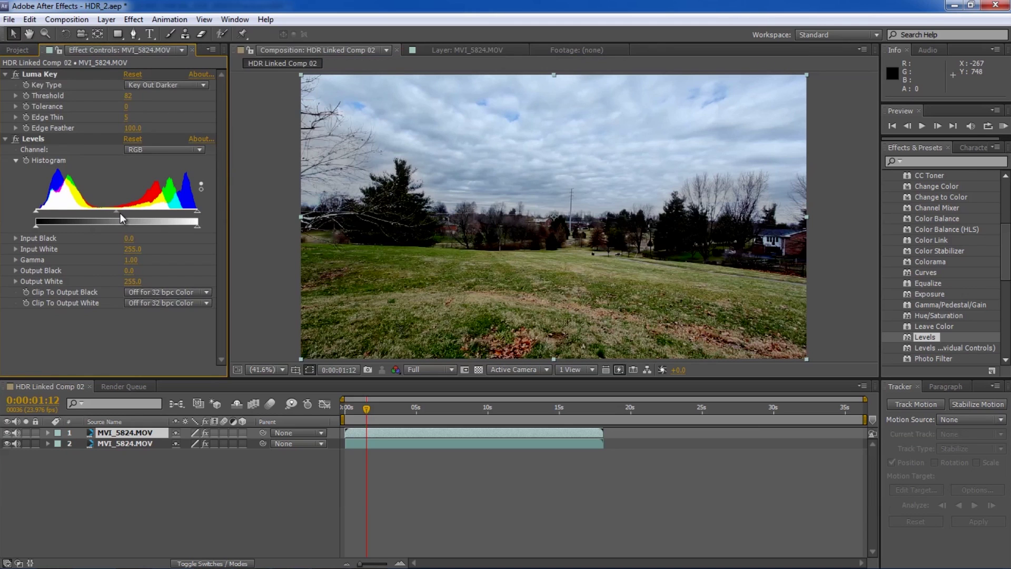
Set the upper layer's Levels to gamma 0.61 and input black 31, and move the current time to 0:00:07:00
left_click_drag(120, 213, 145, 212)
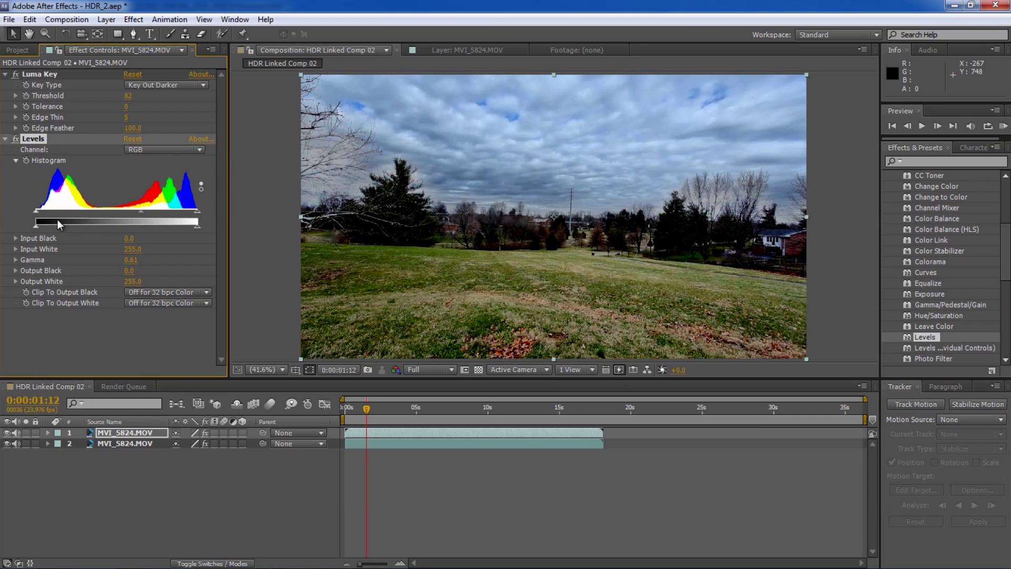
left_click_drag(40, 209, 47, 210)
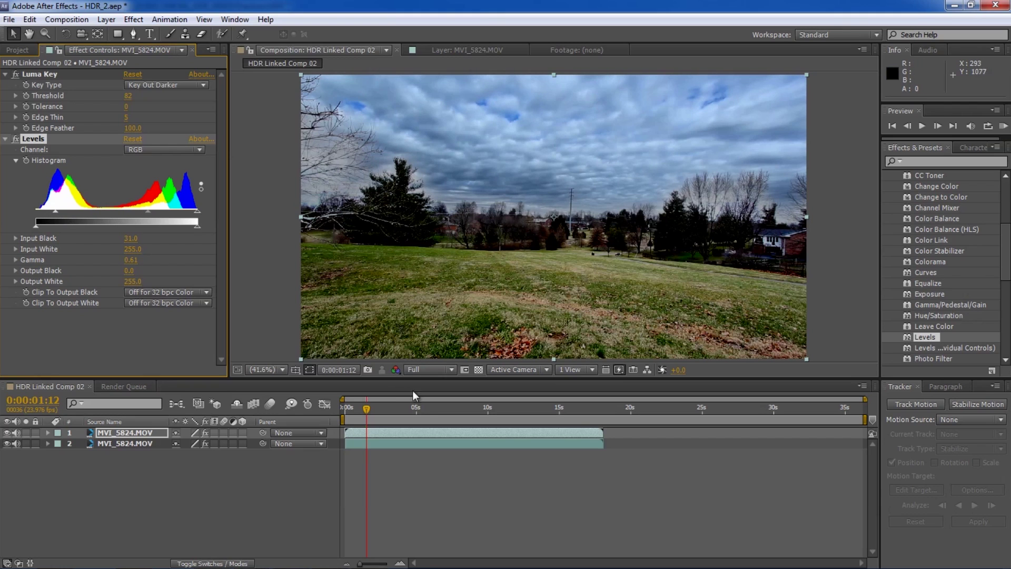
left_click(444, 414)
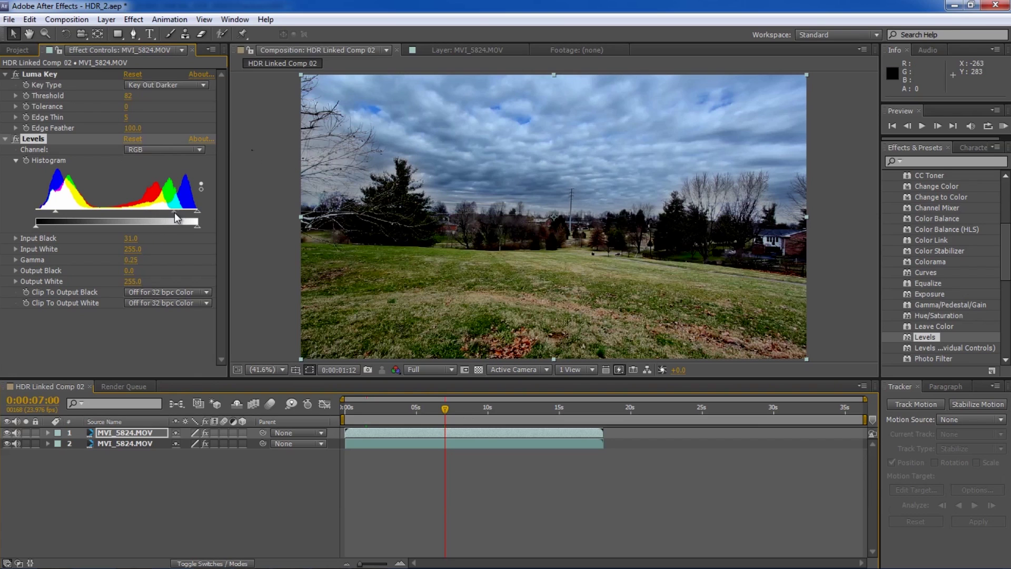
Readjust the upper layer's Levels to gamma 0.56 and output black 20, with output white at 255
left_click_drag(175, 212, 178, 212)
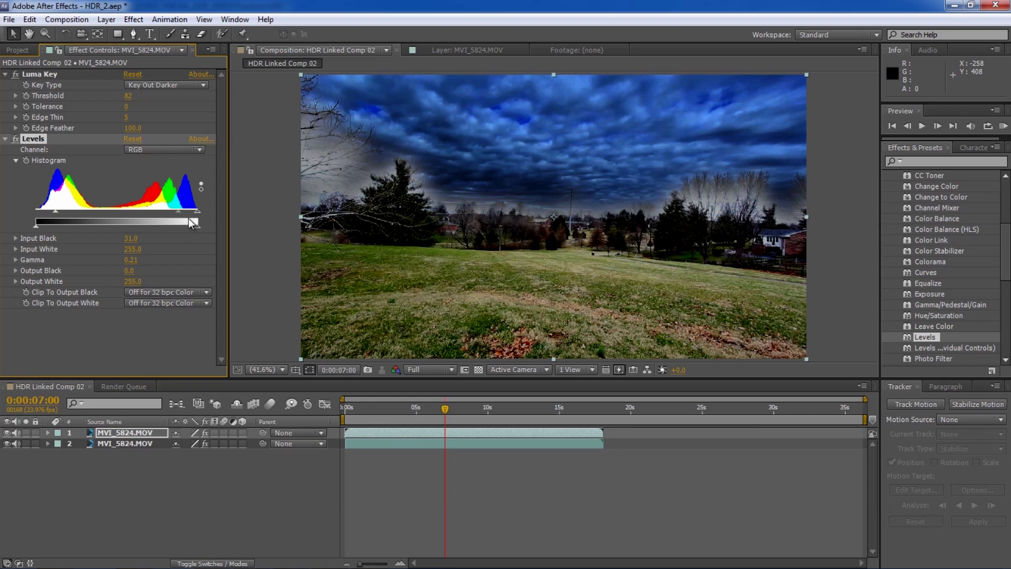
left_click_drag(170, 211, 100, 213)
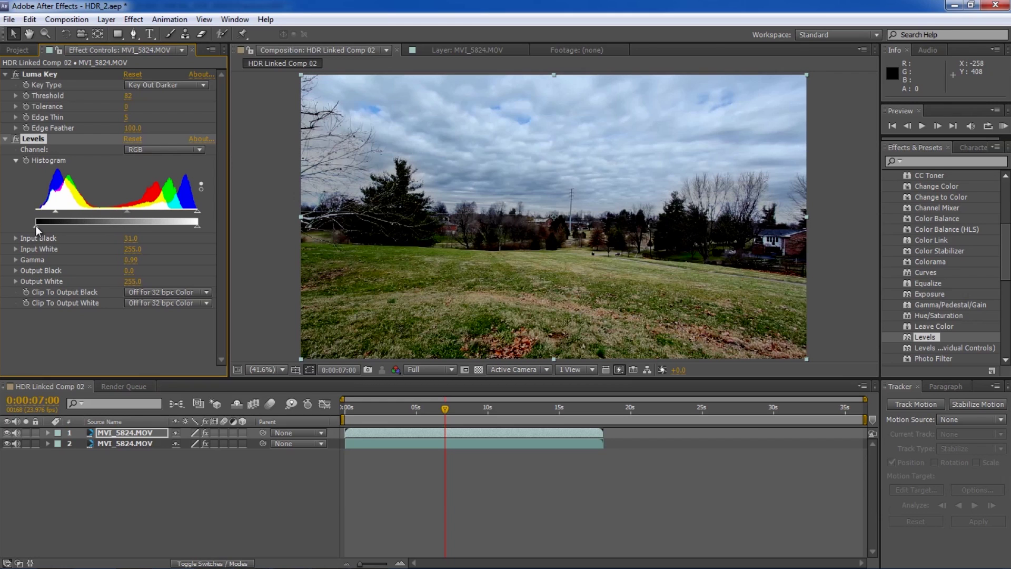
left_click_drag(36, 226, 49, 222)
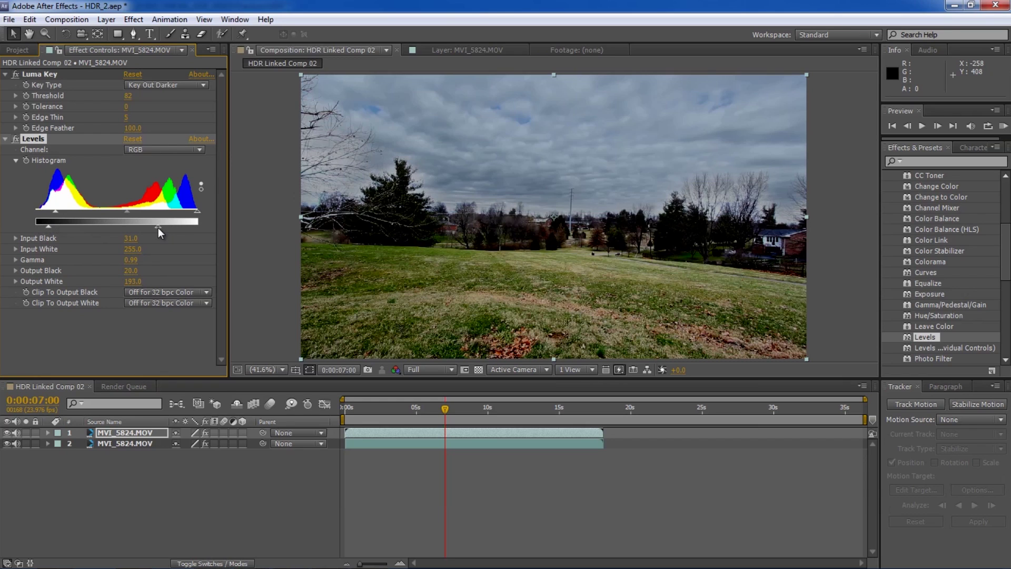
left_click_drag(158, 228, 210, 227)
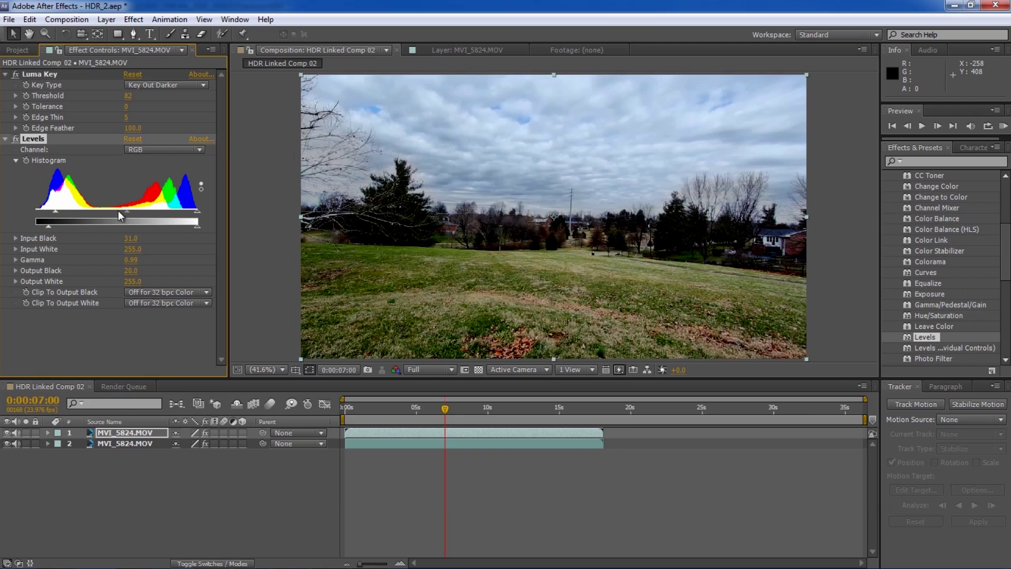
mouse_move(144, 210)
left_mouse_down()
mouse_move(162, 210)
mouse_move(154, 215)
left_mouse_up()
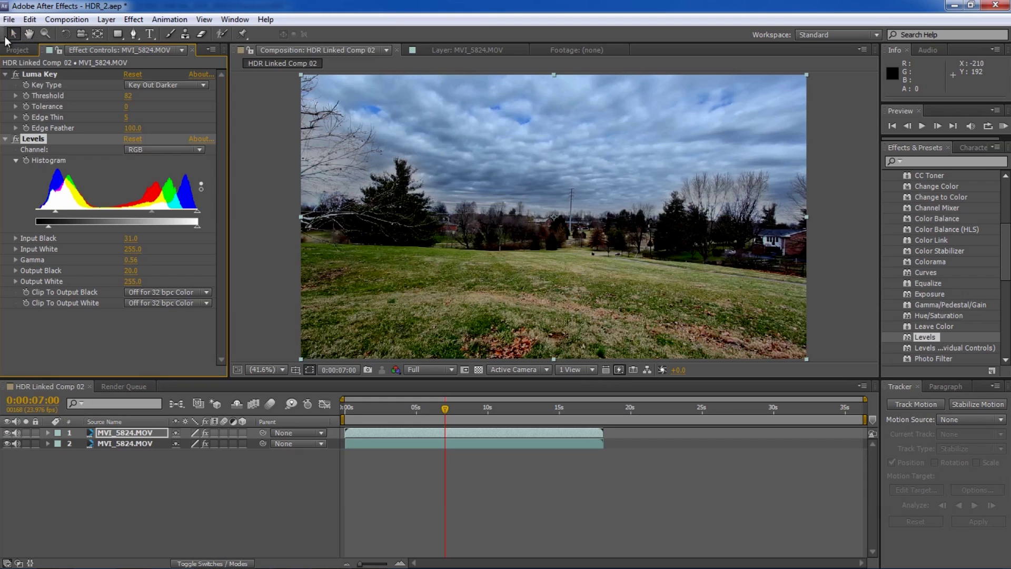
Save the HDR_2.aep project and switch to Premiere Pro
key("ctrl+s")
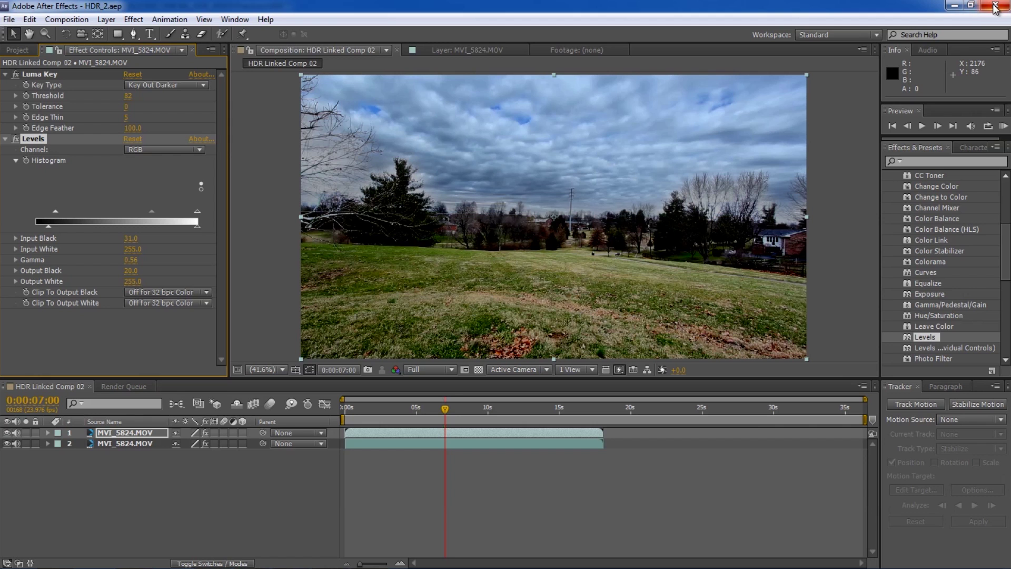
key("alt+Tab")
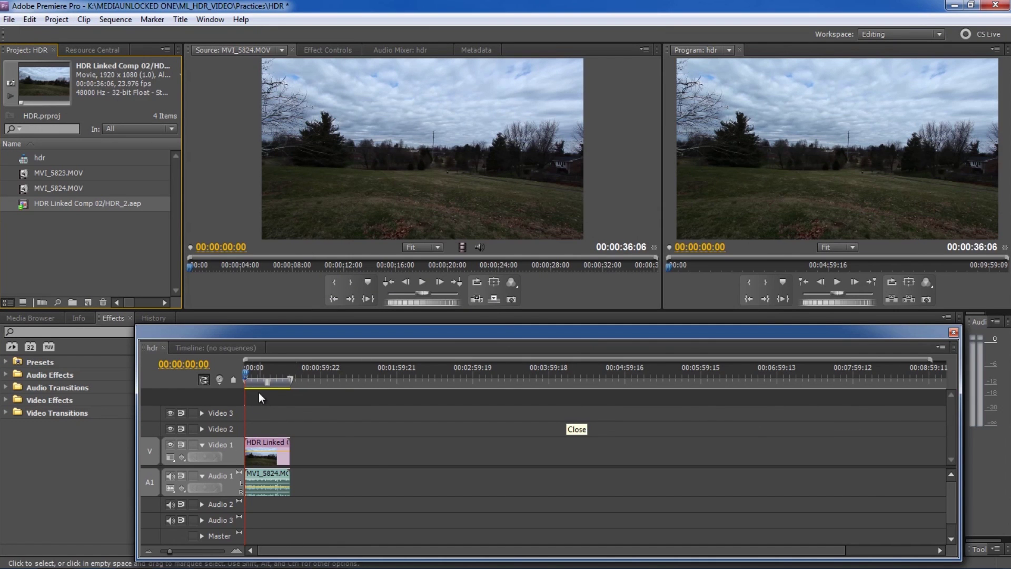
Scrub through the hdr sequence to check the linked composition and return to its start
left_click_drag(253, 385, 282, 387)
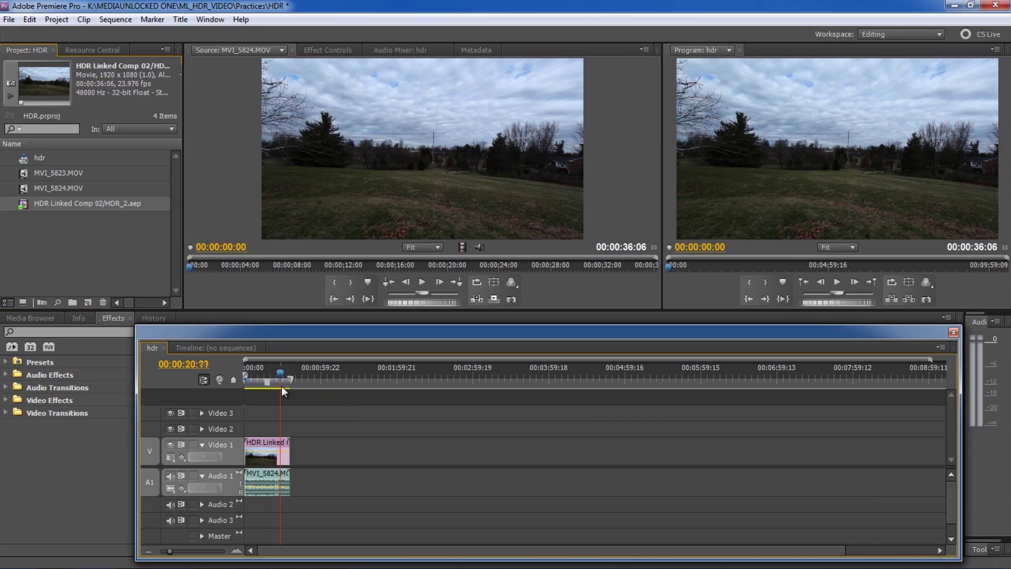
left_click(255, 379)
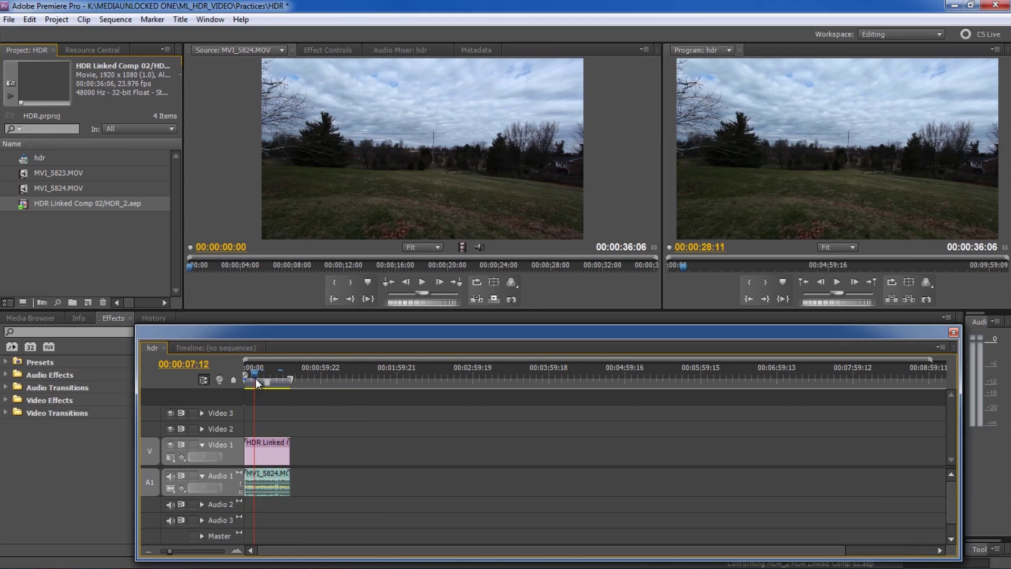
left_click_drag(256, 383, 238, 371)
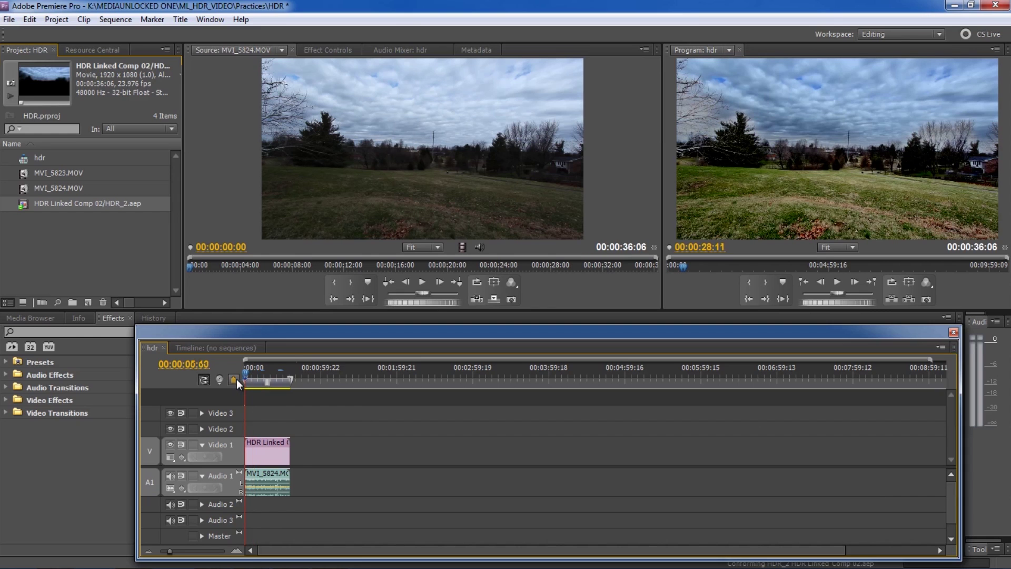
Create a new sequence named hdr_2 with the DSLR 1080p24 preset
right_click(57, 236)
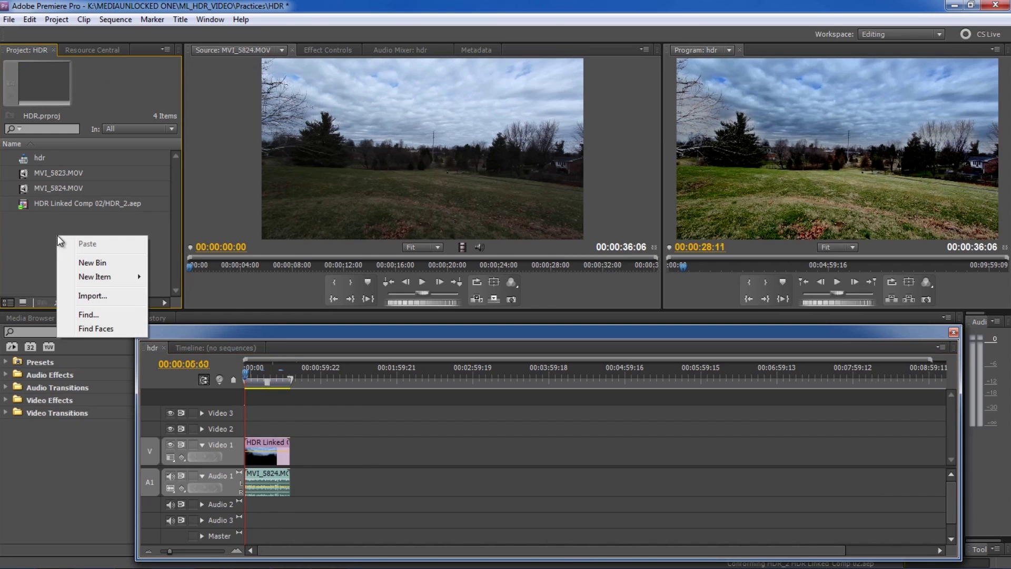
mouse_move(105, 277)
left_click(166, 276)
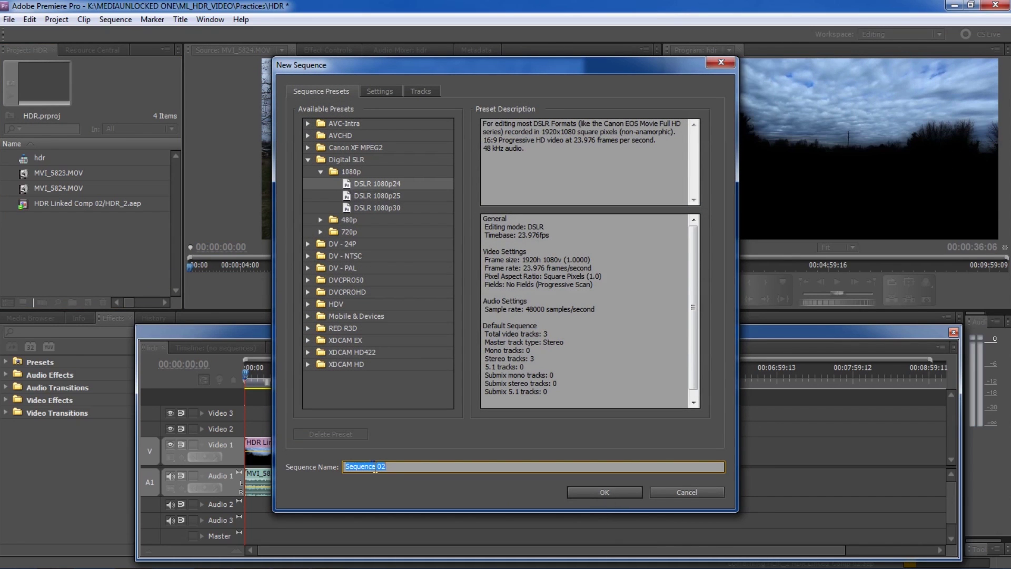
type("hdr_2")
left_click(614, 492)
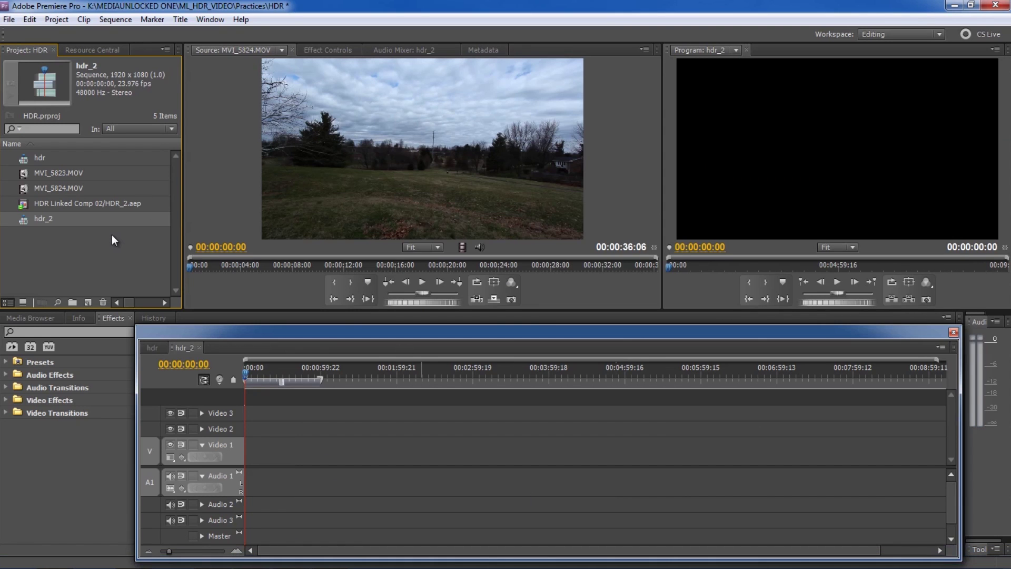
Place the hdr sequence at the start of Video 1 in hdr_2 and move the playhead to 00:00:04:01
left_click_drag(28, 166, 247, 451)
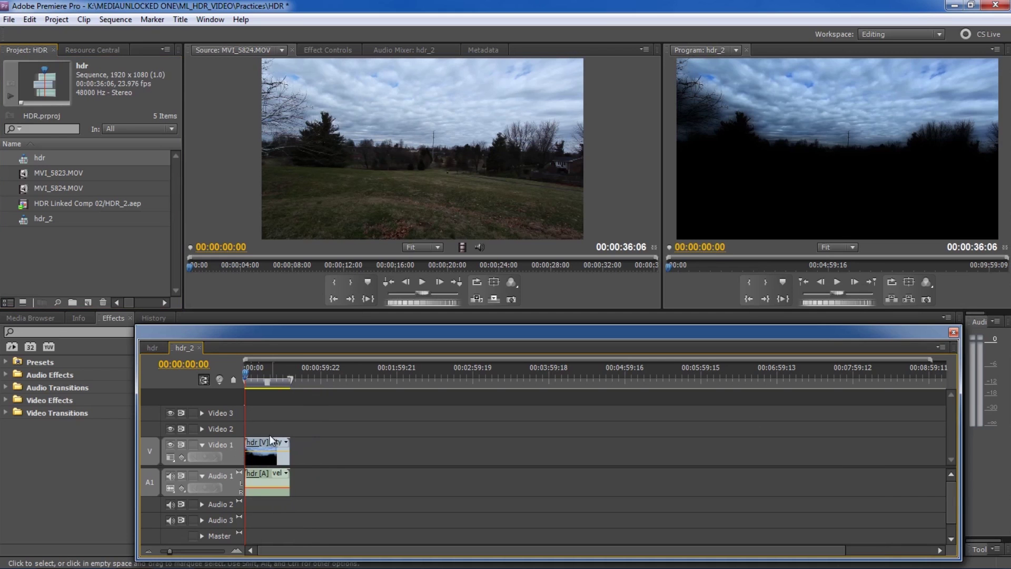
left_click_drag(170, 551, 188, 551)
left_click(304, 382)
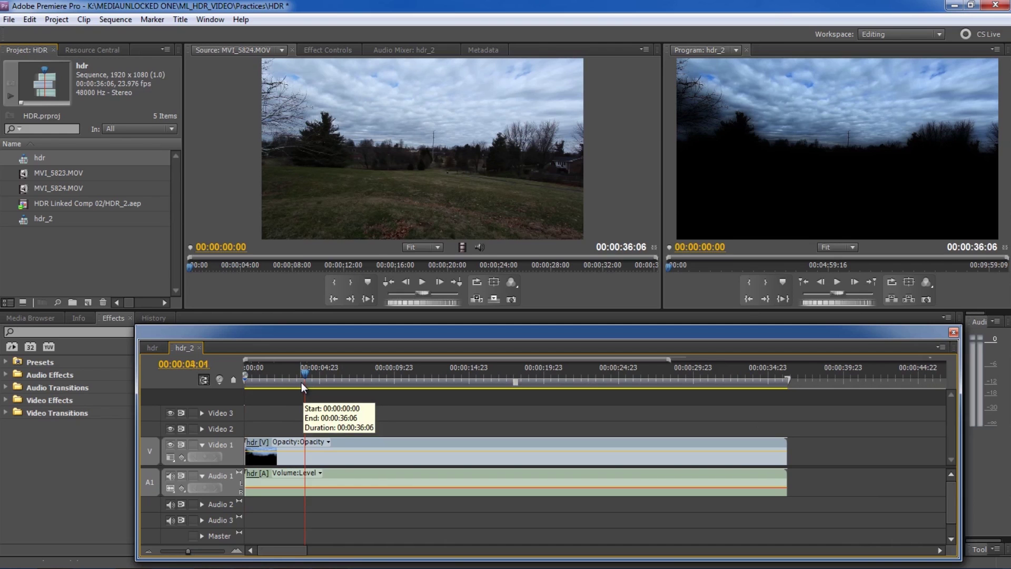
Set the hdr clip's speed to 50% in the hdr_2 sequence and render the entire work area
right_click(336, 462)
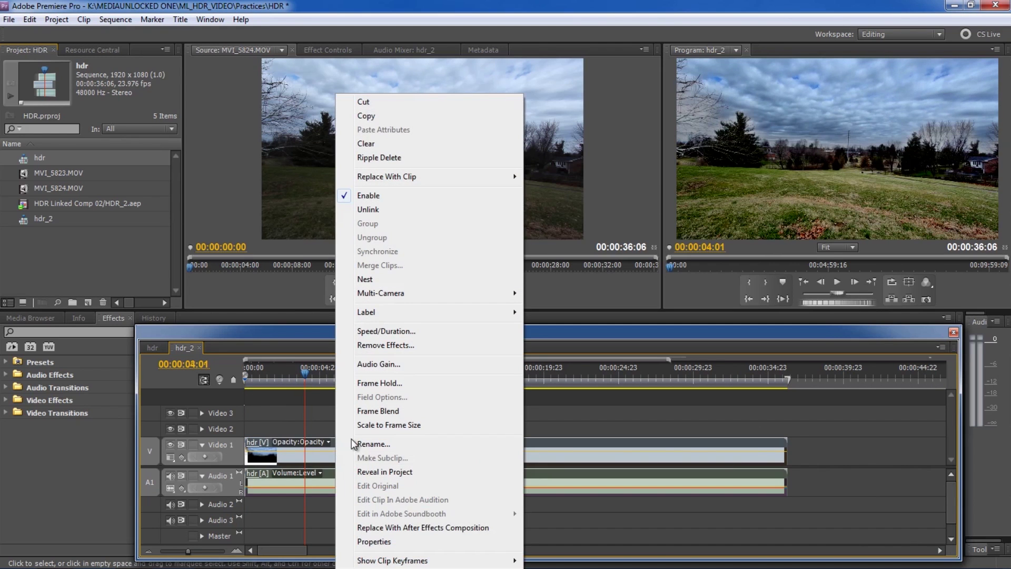
left_click(382, 334)
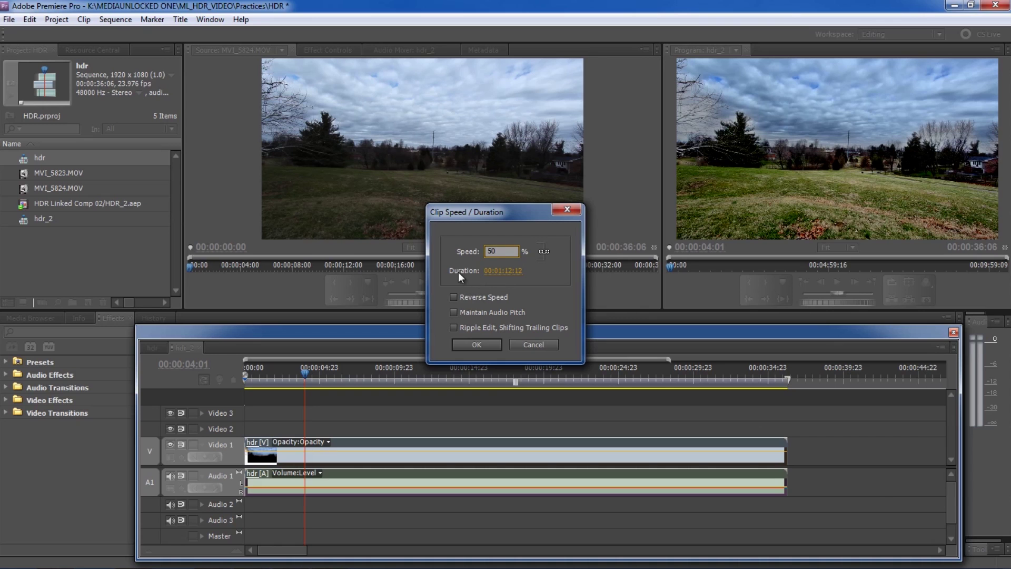
type("50")
left_click(477, 344)
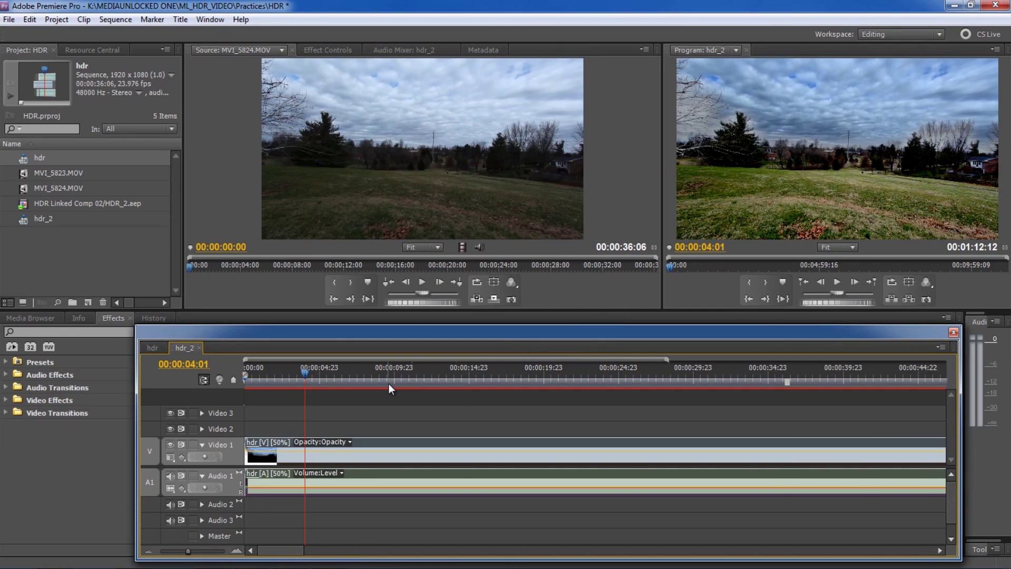
left_click(116, 20)
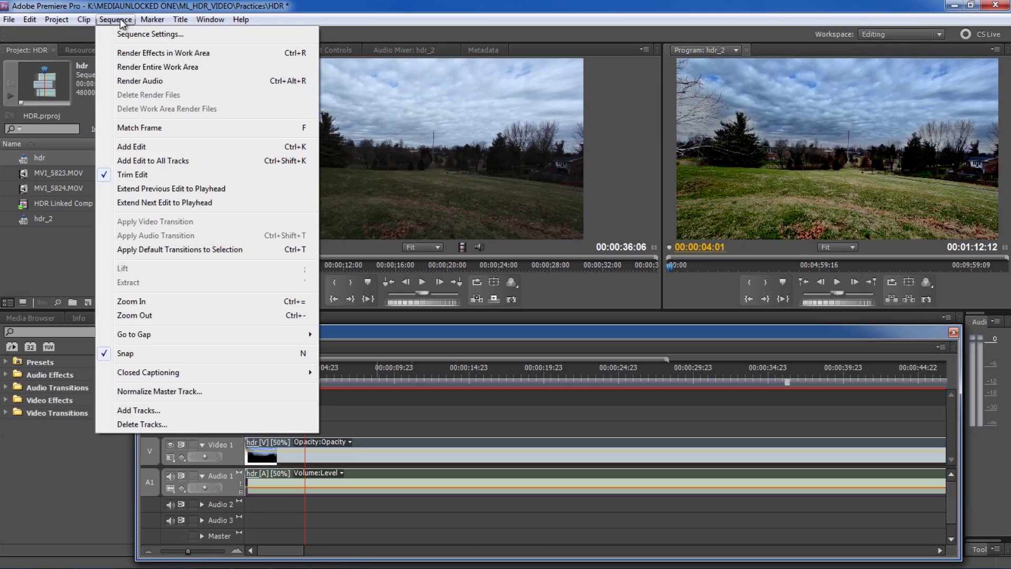
left_click(147, 67)
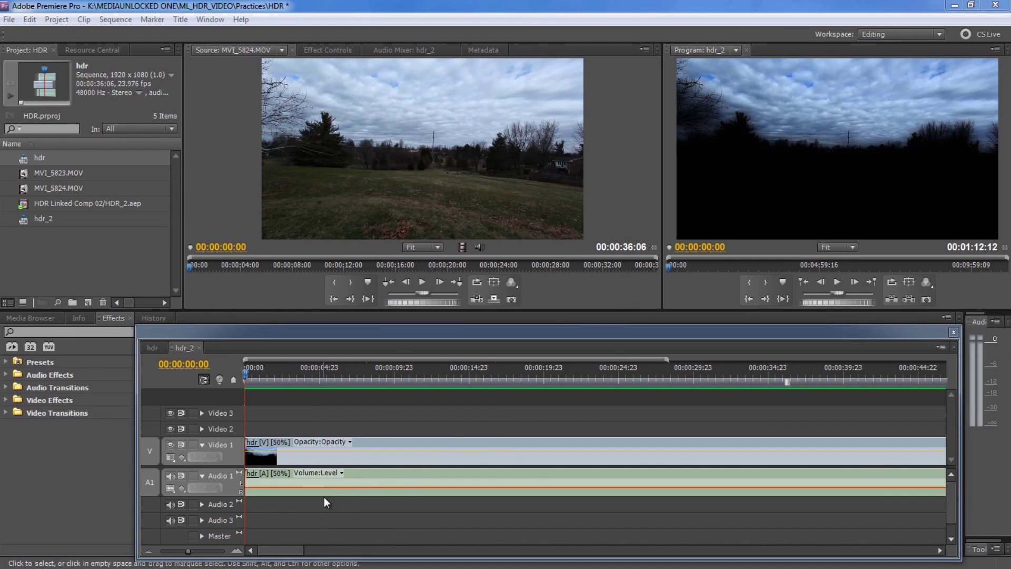
Cut the dark opening off the hdr clip at 00:00:00:02 and close the gap at the sequence start
left_click_drag(193, 546, 234, 559)
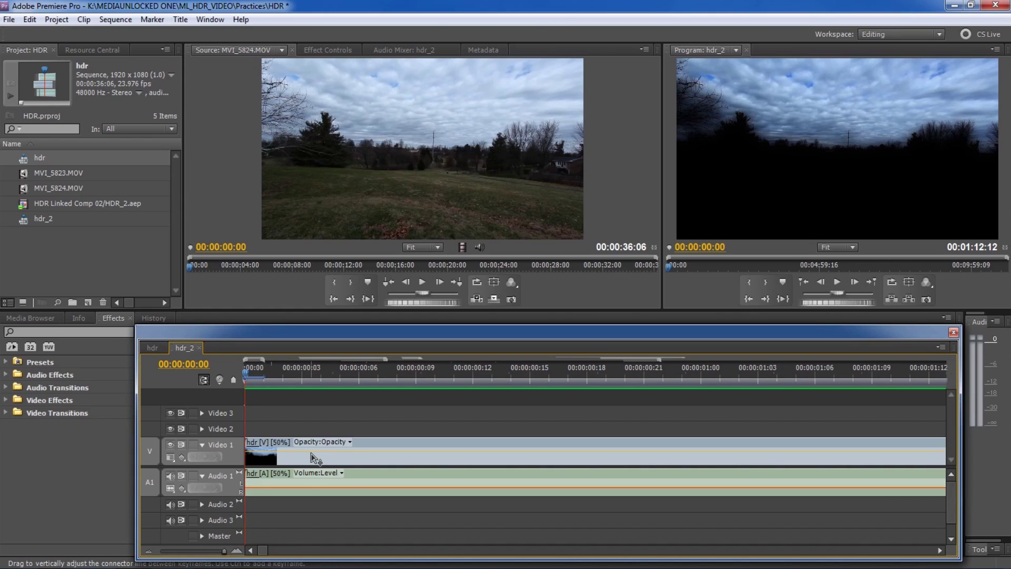
mouse_move(315, 457)
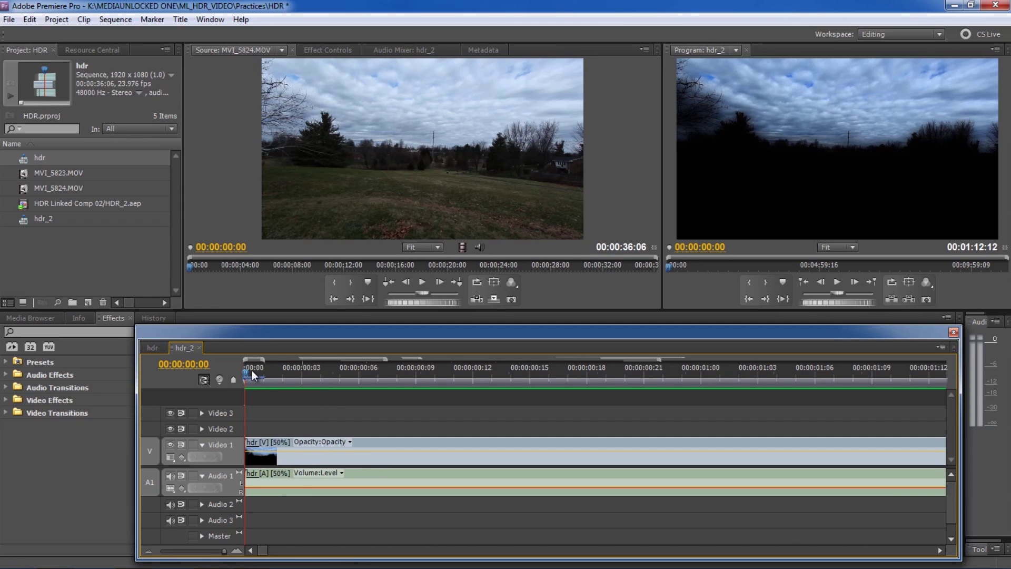
key("space")
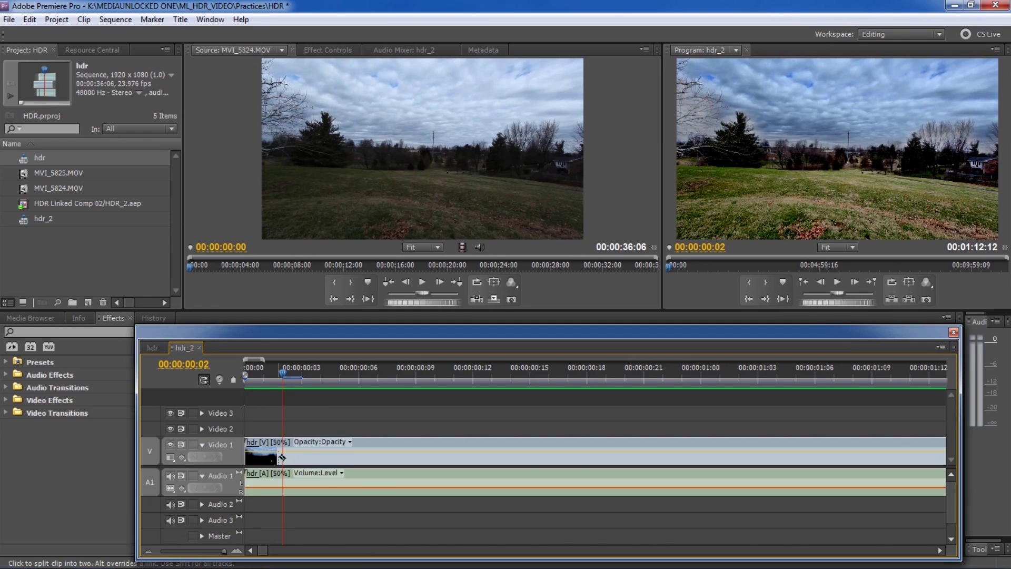
left_click(283, 457)
key("v")
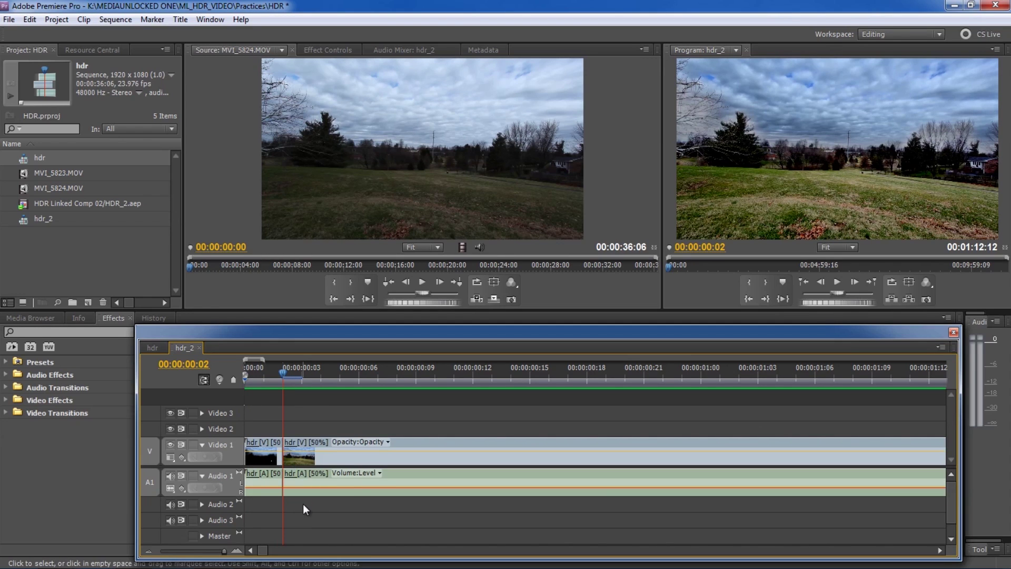
left_click(262, 457)
key("Delete")
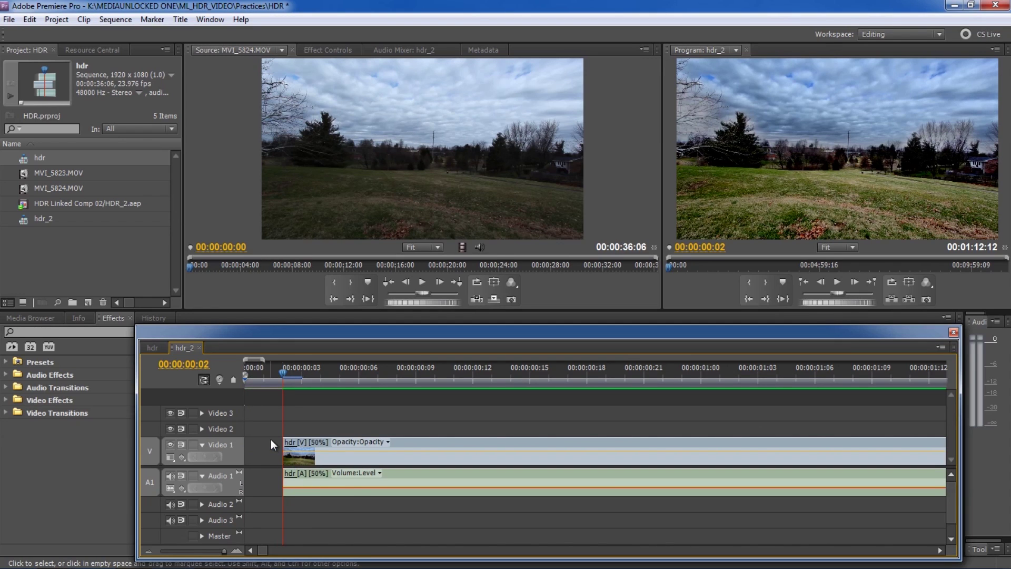
key("Delete")
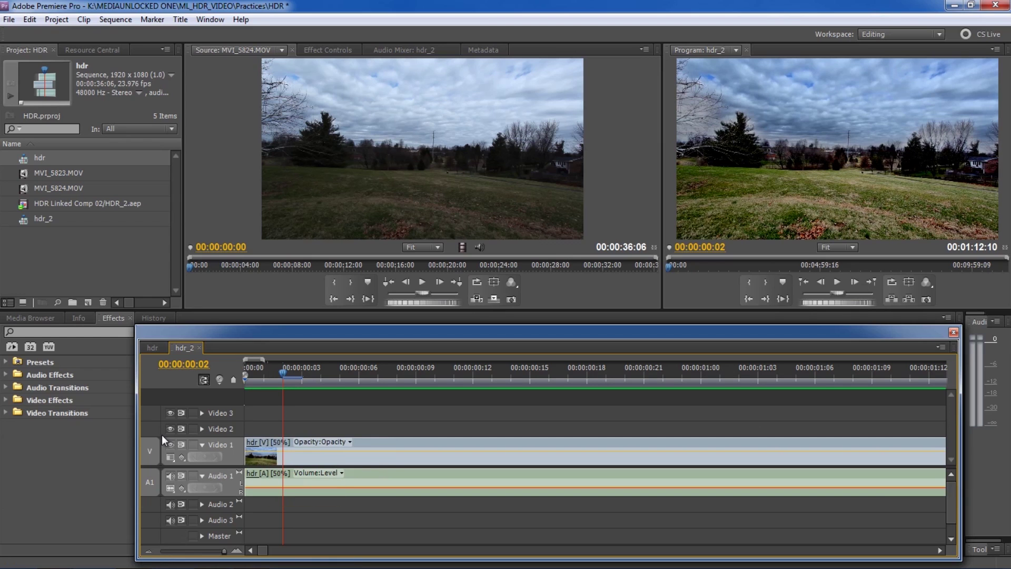
Unlink the hdr clip's audio from its video and delete the audio from Audio 1
key("backslash")
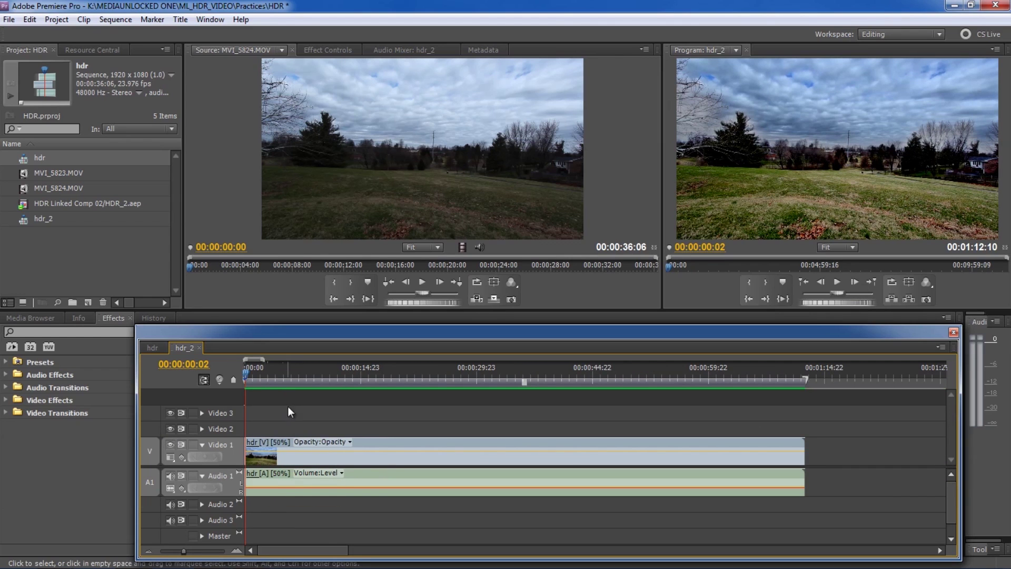
right_click(319, 482)
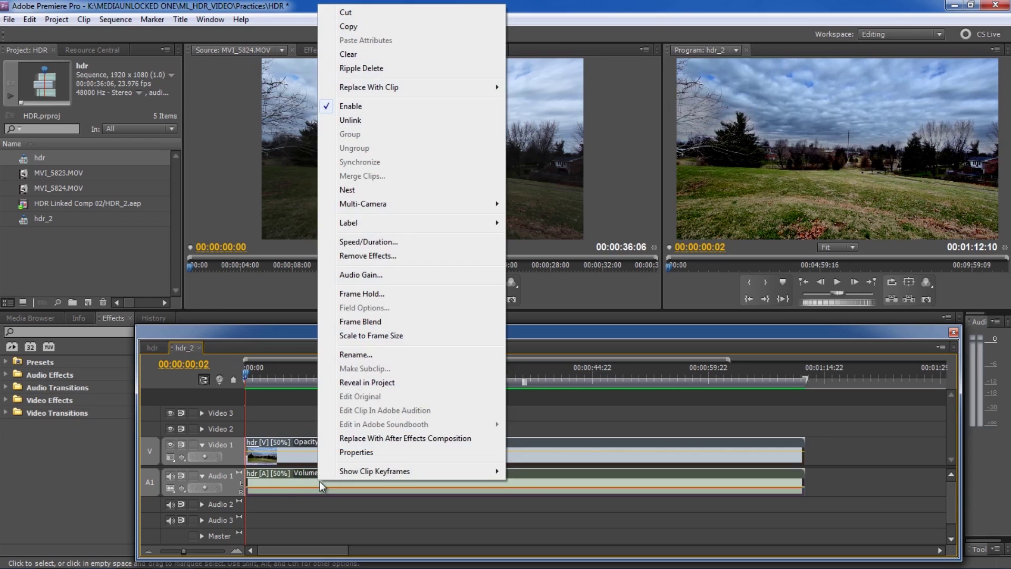
left_click(287, 491)
right_click(302, 480)
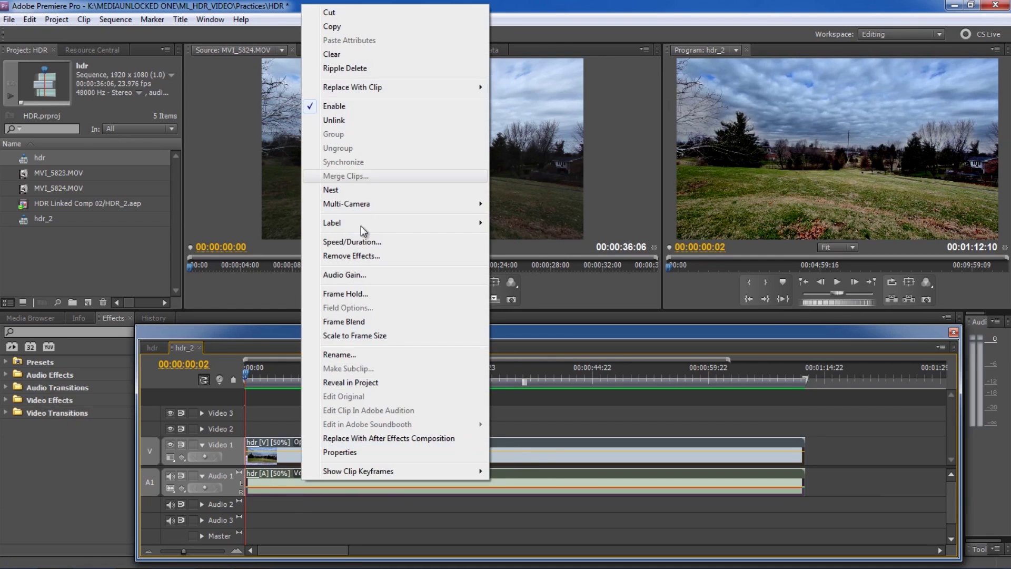
left_click(352, 120)
left_click(318, 472)
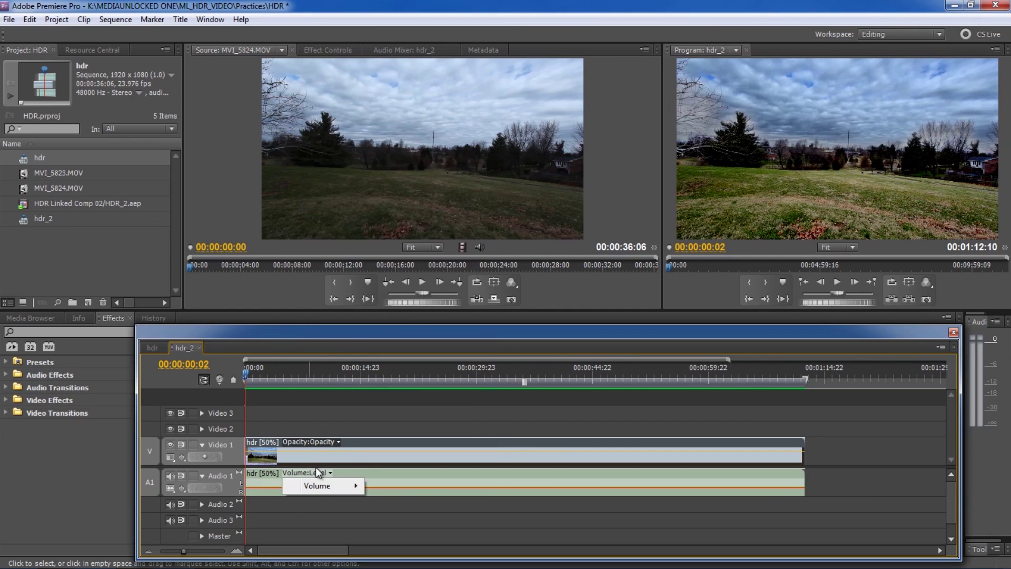
left_click(262, 482)
key("Delete")
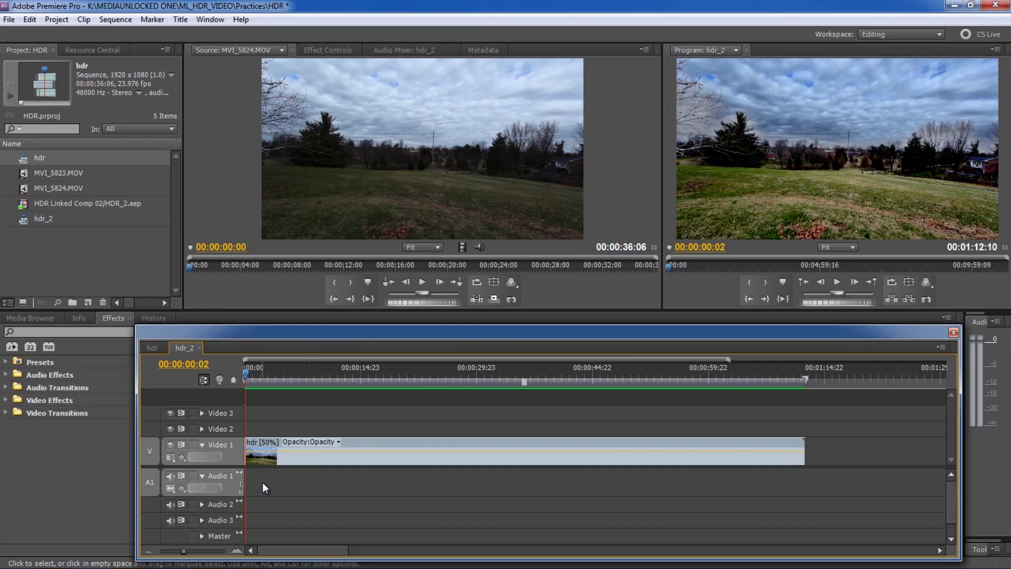
Play the hdr_2 sequence in an enlarged Program monitor with the floating timeline moved out of the way
key("space")
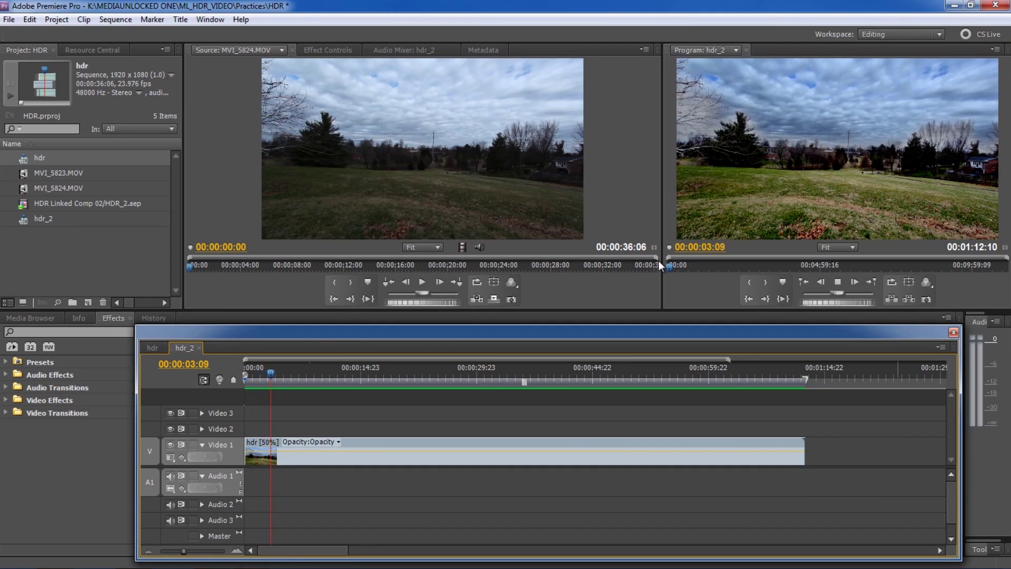
left_click_drag(668, 305, 346, 418)
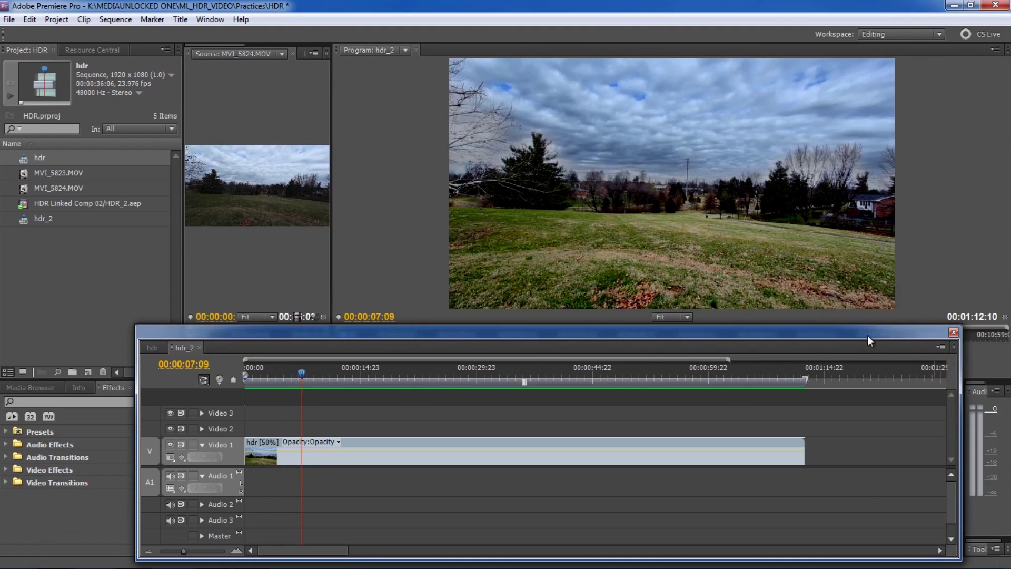
left_click_drag(869, 337, 58, 345)
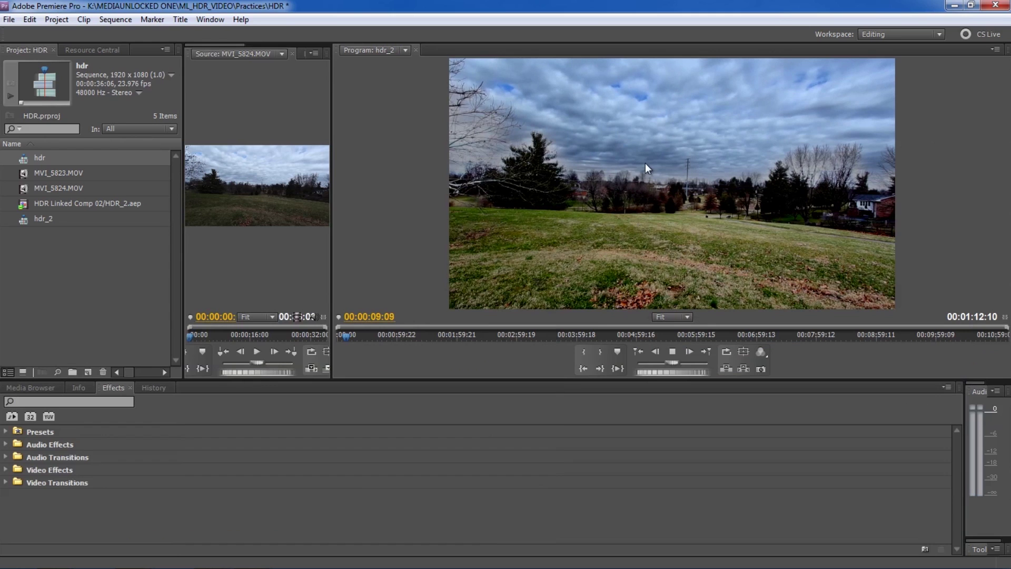